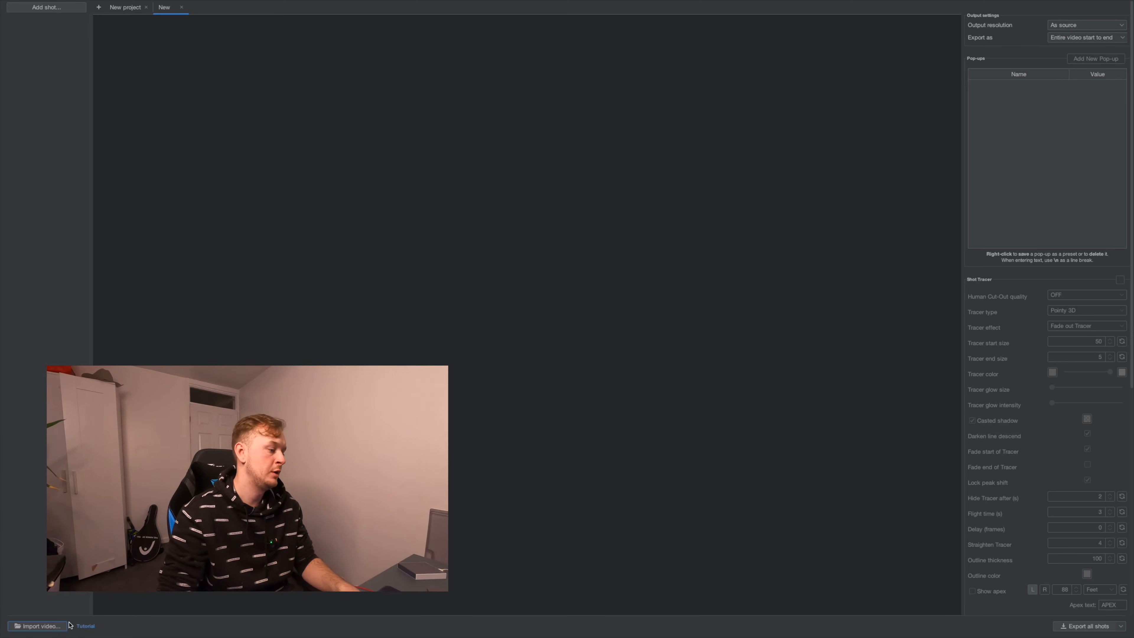
# Import the golf videos 2nd 1.MP4 and 3rd 1.MP4 from the Main Cam folder into the new project
pyautogui.click(53, 629)
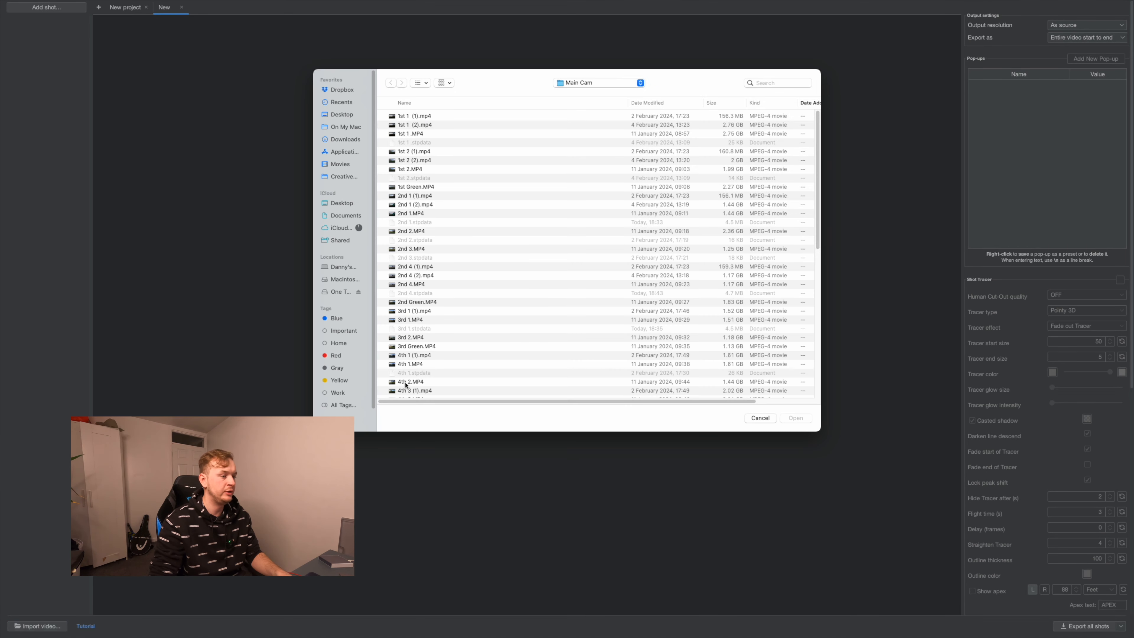
pyautogui.click(431, 216)
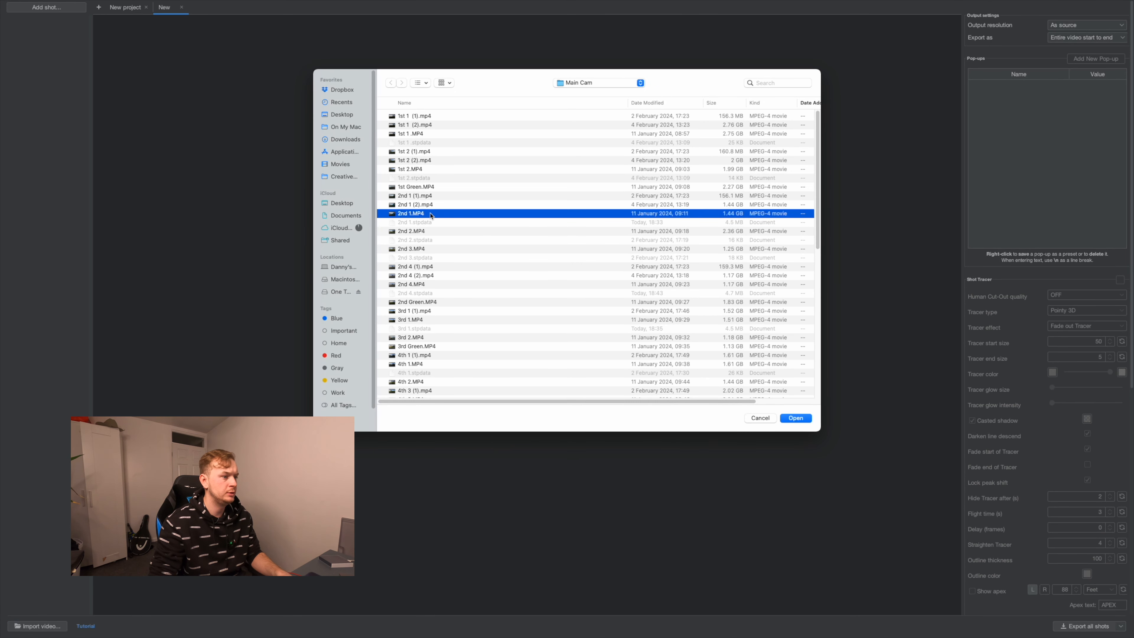
pyautogui.keyDown('super'); pyautogui.click(424, 320); pyautogui.keyUp('super')
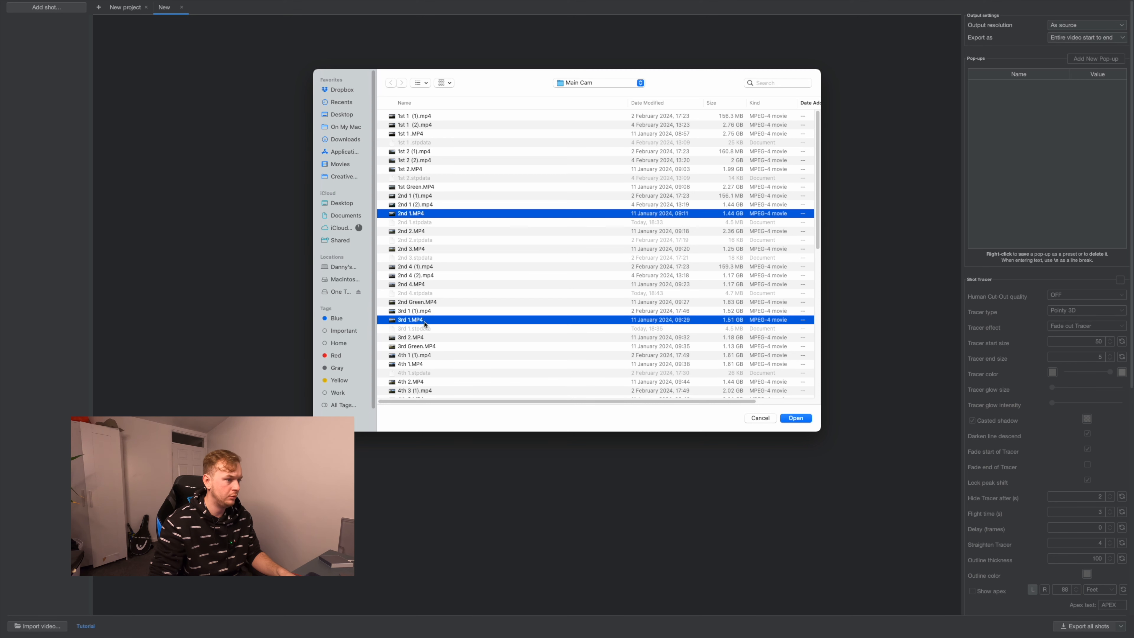
pyautogui.click(798, 420)
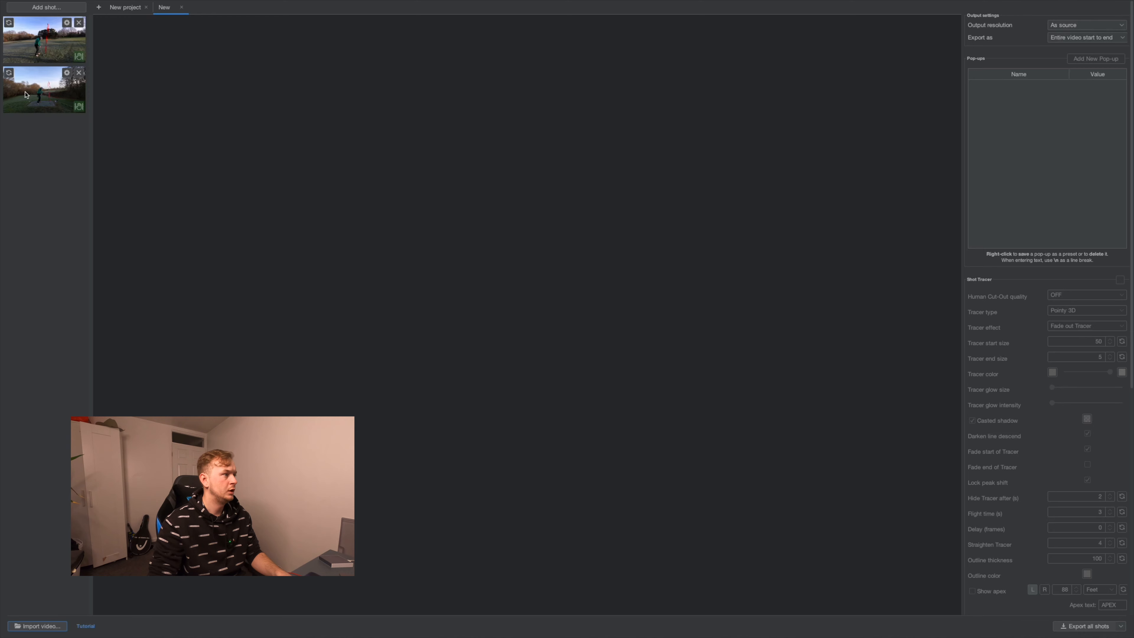
# Open the second imported shot, 2nd 1.MP4, and play back its automatically traced ball flight
pyautogui.click(35, 95)
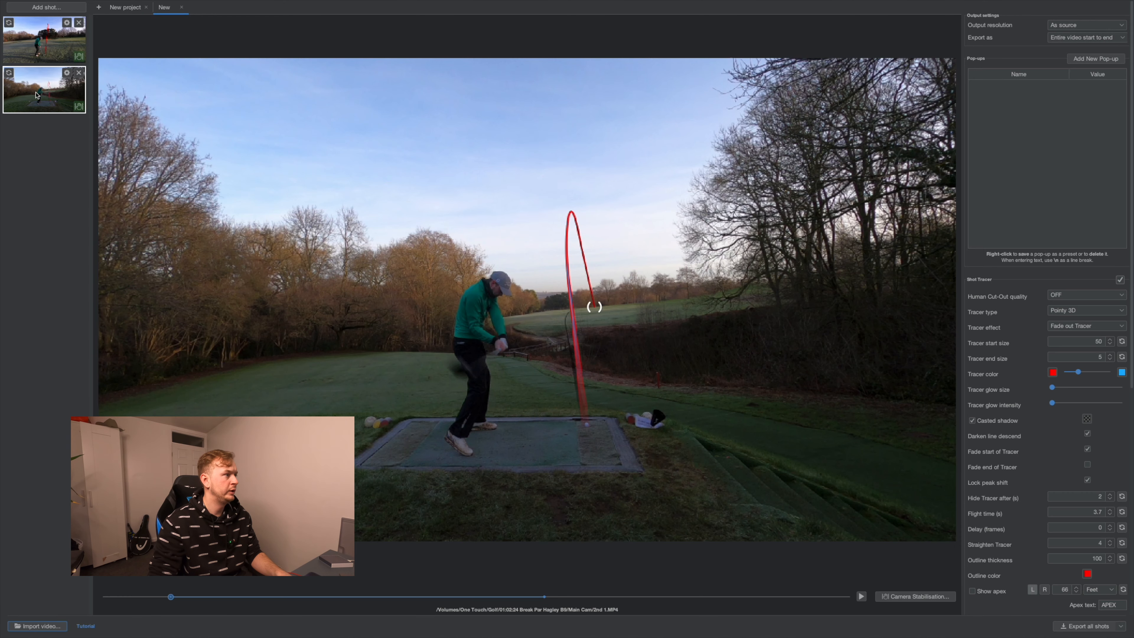
pyautogui.click(861, 596)
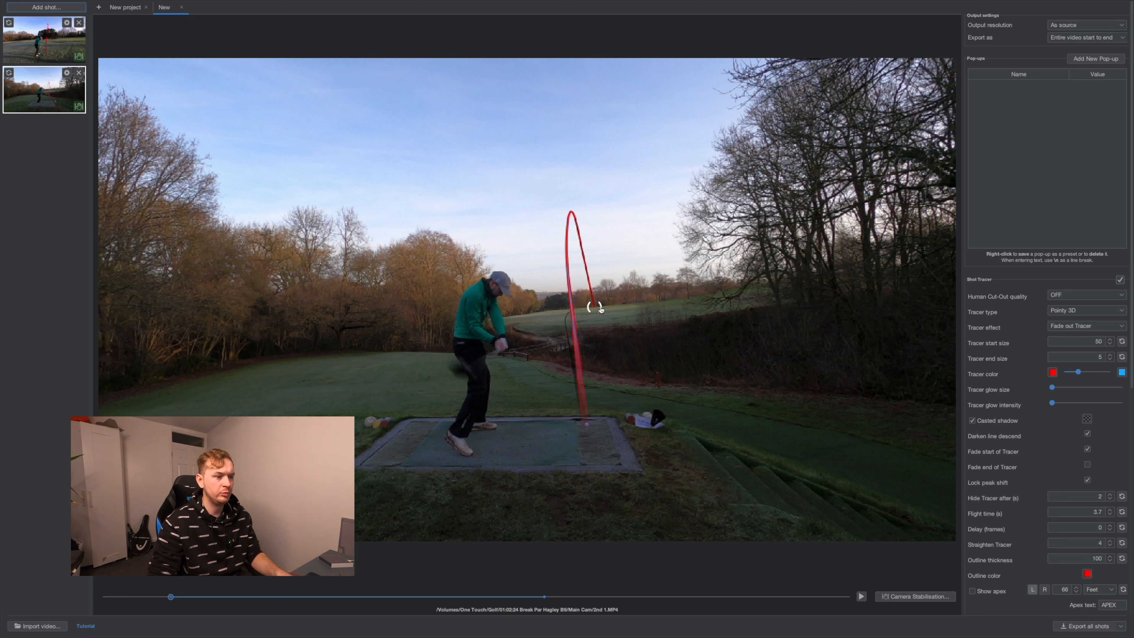
# Regenerate the 2nd 1.MP4 tracer, extend its landing point down to the distant fairway near the tree line, and preview it
pyautogui.moveTo(598, 308)
pyautogui.mouseDown()
pyautogui.moveTo(547, 308)
pyautogui.moveTo(579, 330)
pyautogui.moveTo(632, 307)
pyautogui.moveTo(597, 279)
pyautogui.moveTo(627, 310)
pyautogui.mouseUp()
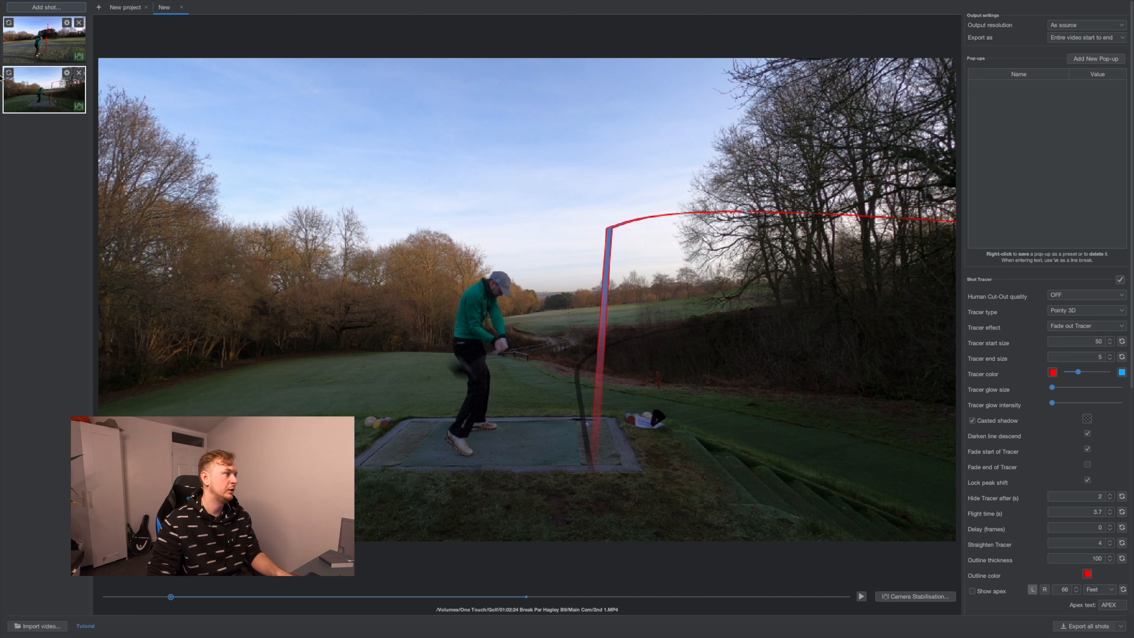
pyautogui.click(10, 73)
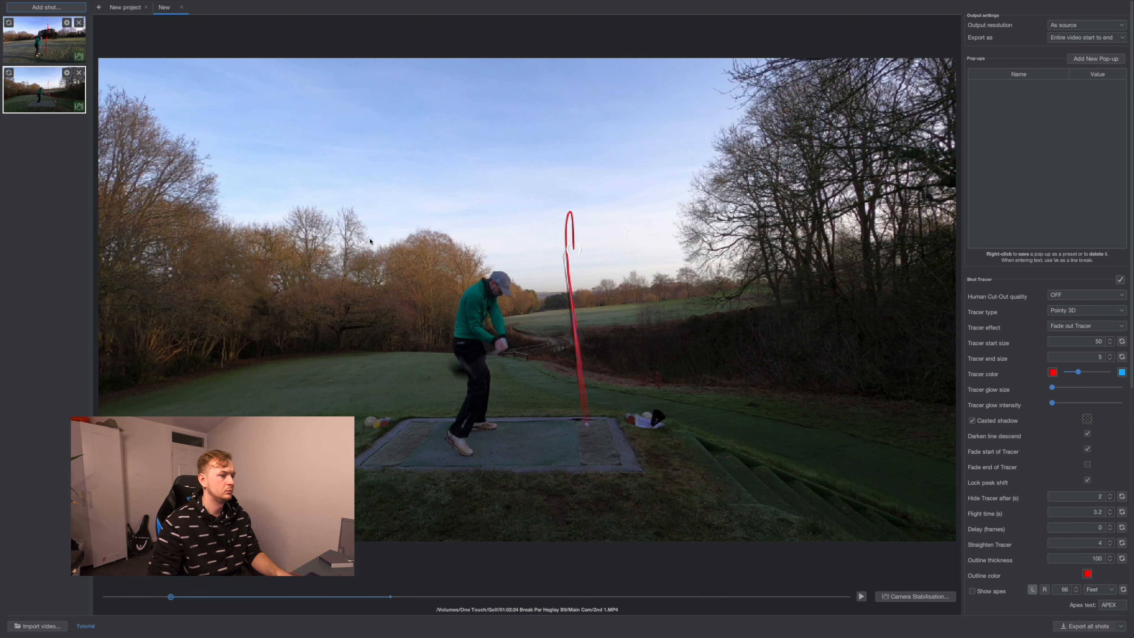
pyautogui.moveTo(573, 253)
pyautogui.mouseDown()
pyautogui.moveTo(611, 307)
pyautogui.moveTo(593, 306)
pyautogui.mouseUp()
pyautogui.click(859, 596)
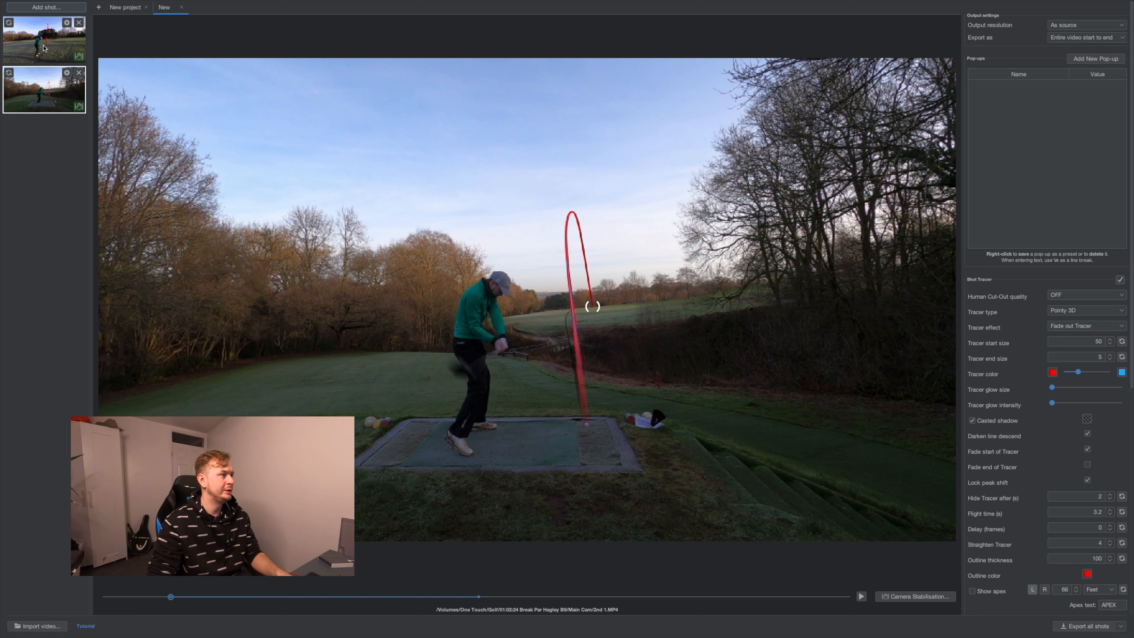
# In the first shot, 2nd 4.MP4, move the tracer's landing point slightly lower onto the ground by the bunker and preview it
pyautogui.click(47, 49)
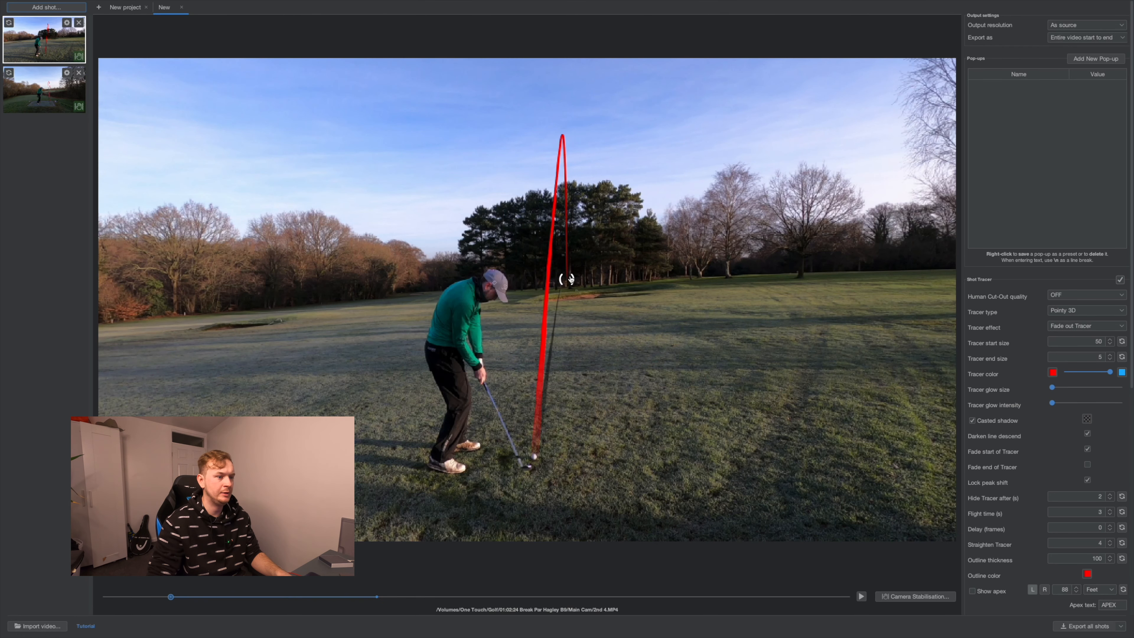
pyautogui.moveTo(570, 279); pyautogui.dragTo(568, 291)
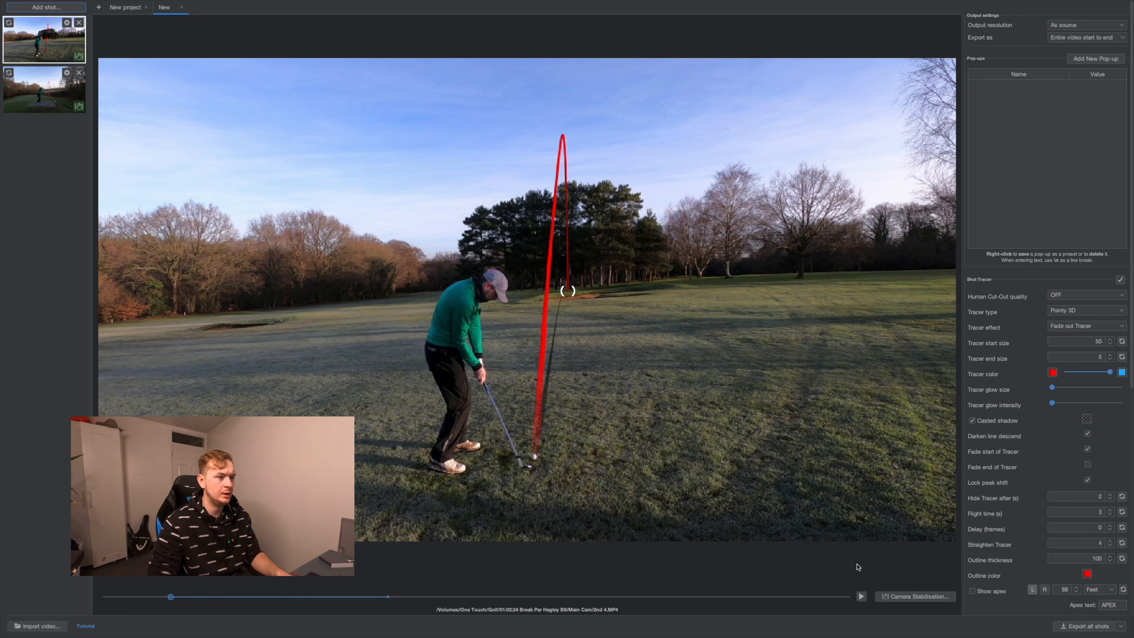
pyautogui.click(863, 601)
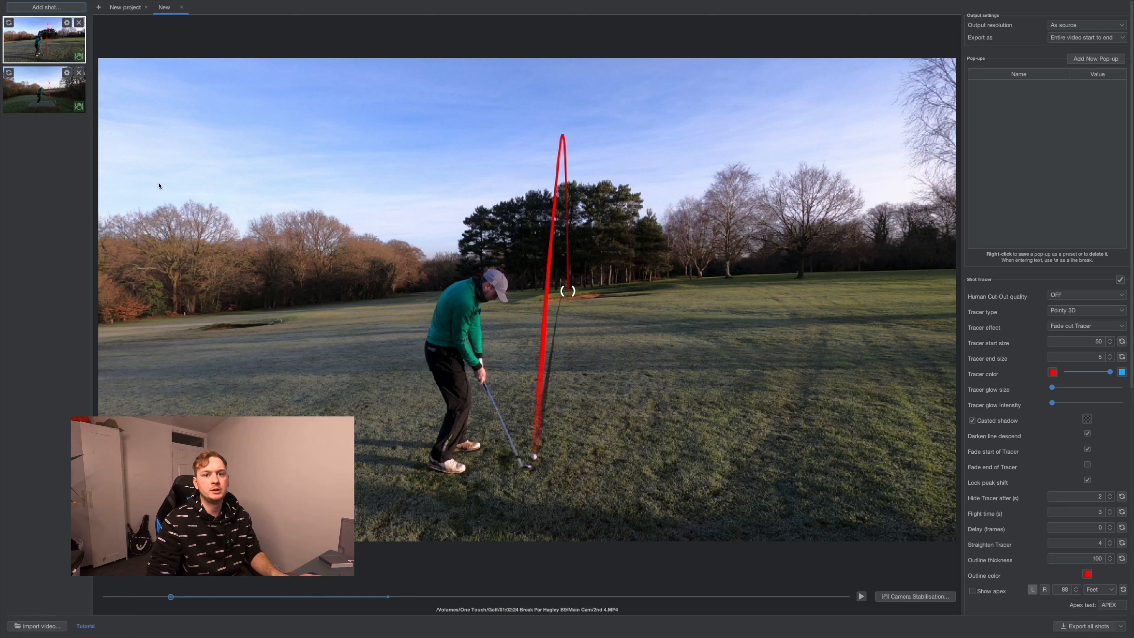
# Start editing the trajectory of the 2nd 4.MP4 shot with the Key Framing method
pyautogui.click(68, 27)
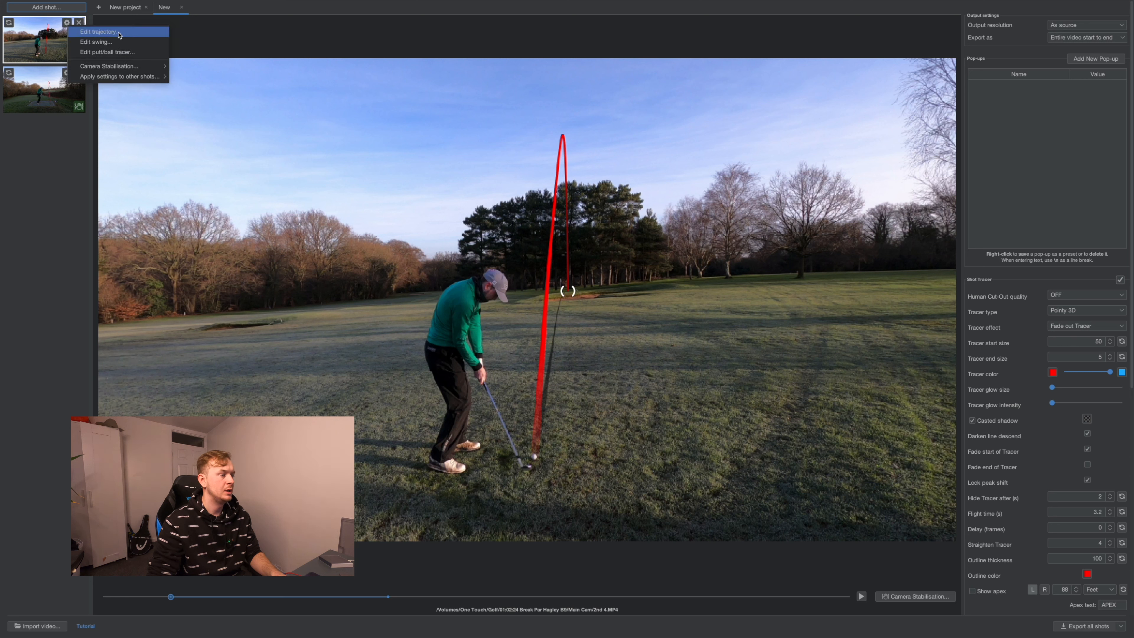
pyautogui.click(119, 34)
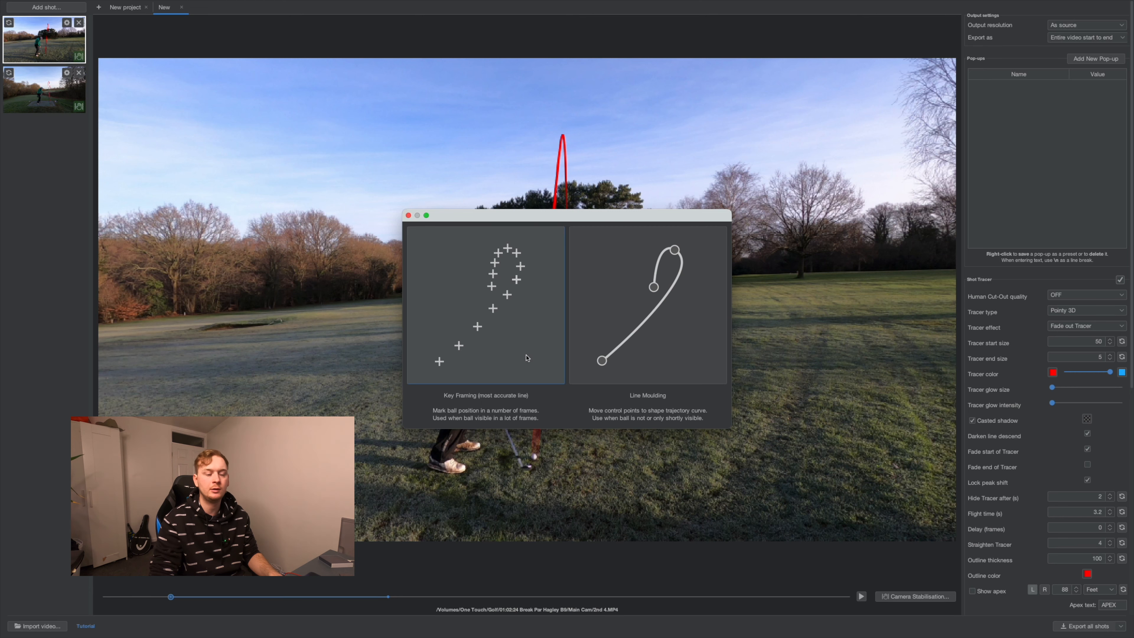
pyautogui.click(513, 321)
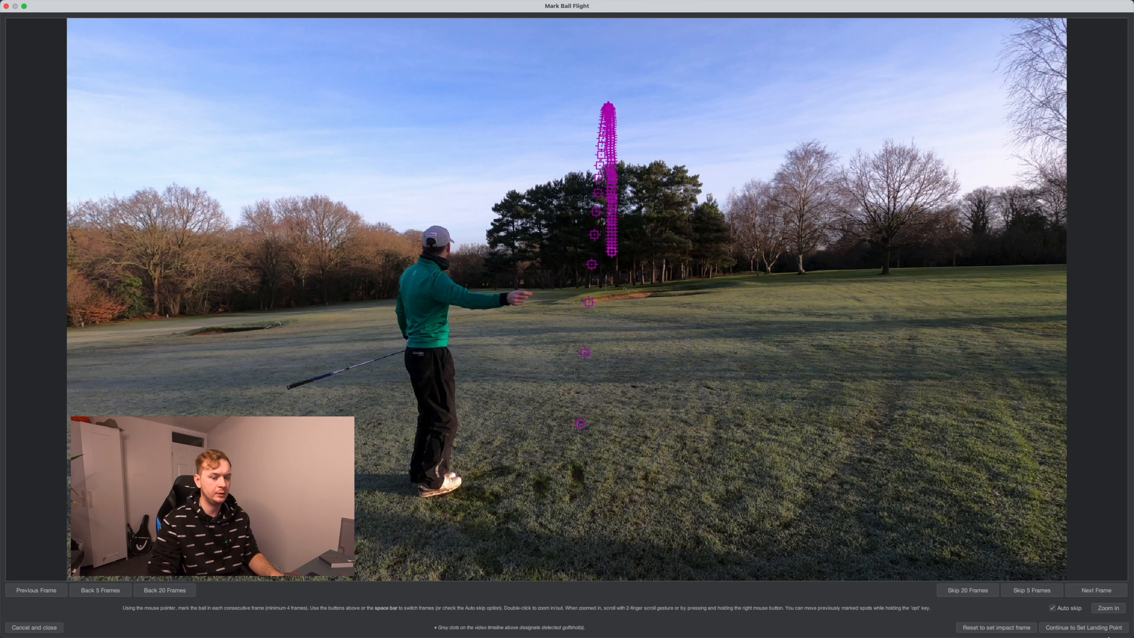
# Continue marking the descending ball in successive frames in front of the dark trees, starting below the last existing mark
pyautogui.click(1108, 607)
pyautogui.scroll(-3, 749, 407)
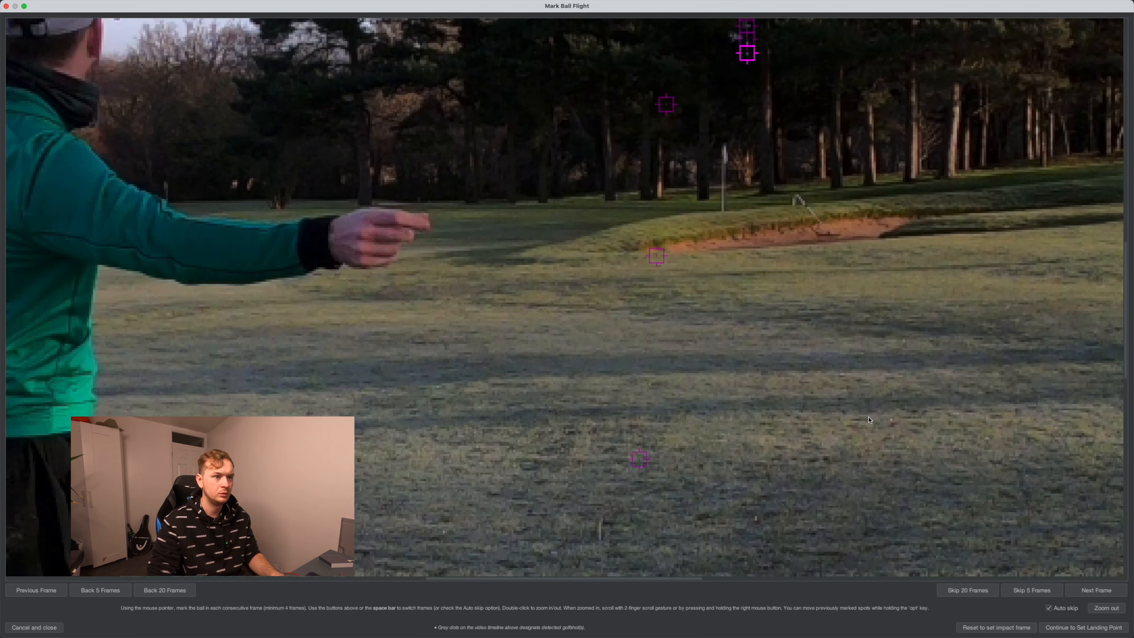
pyautogui.scroll(5, 750, 407)
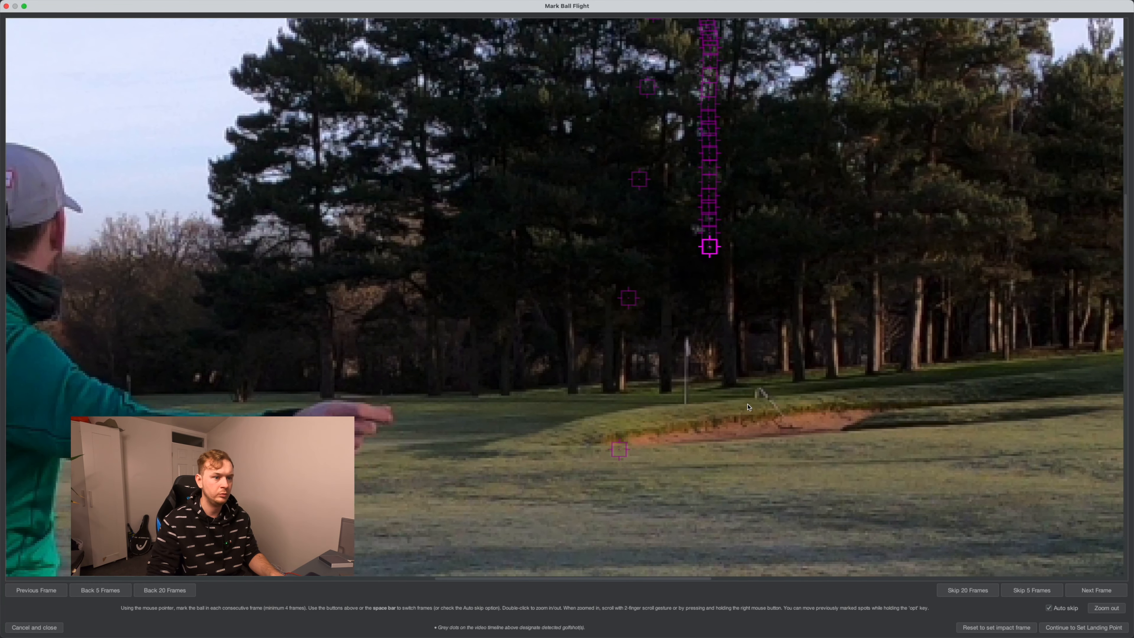
pyautogui.hscroll(3, 749, 407)
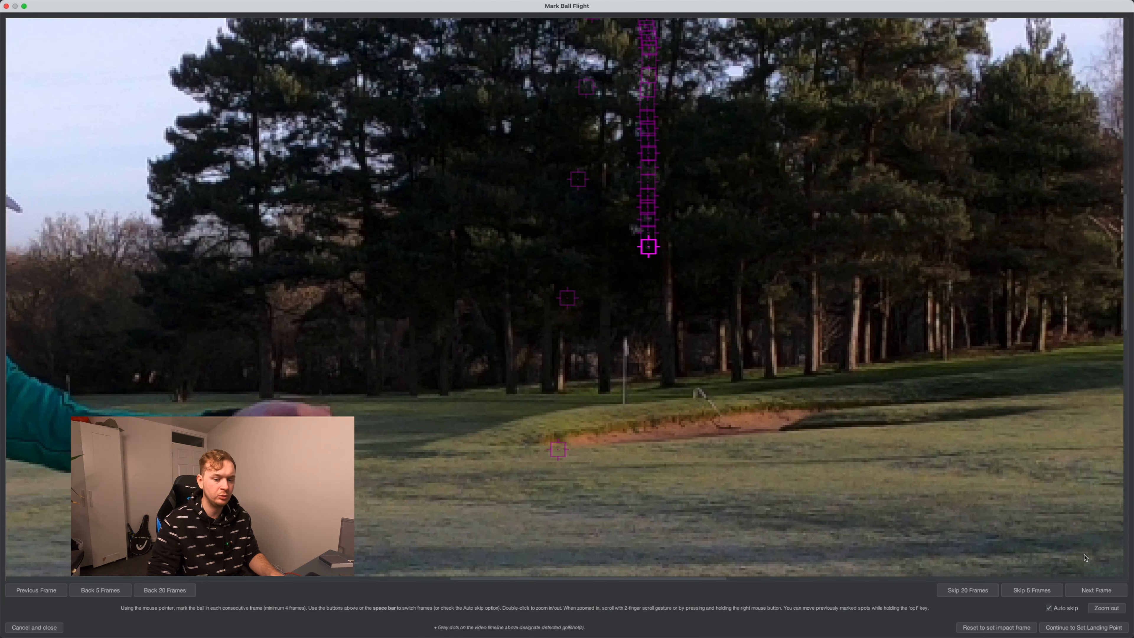
pyautogui.click(1106, 594)
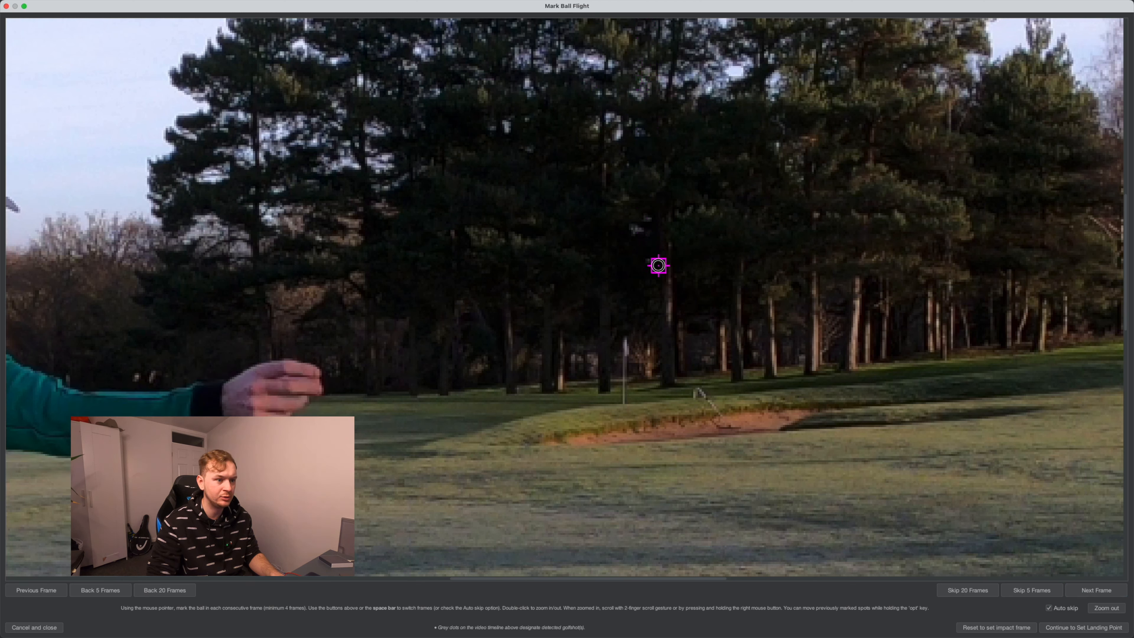
pyautogui.click(648, 260)
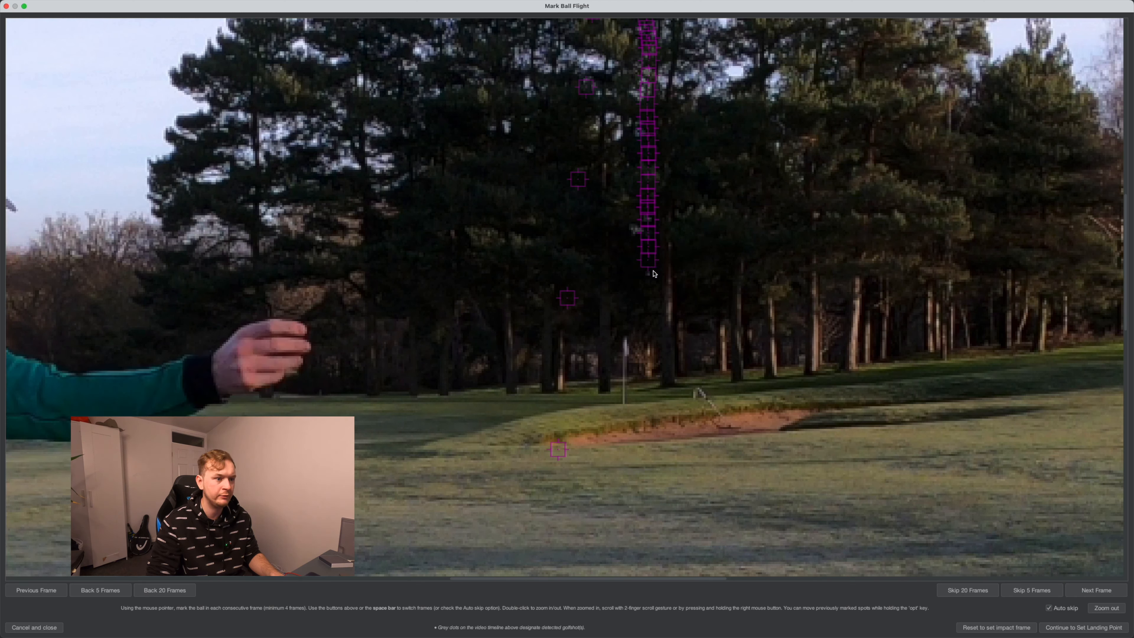
pyautogui.click(649, 275)
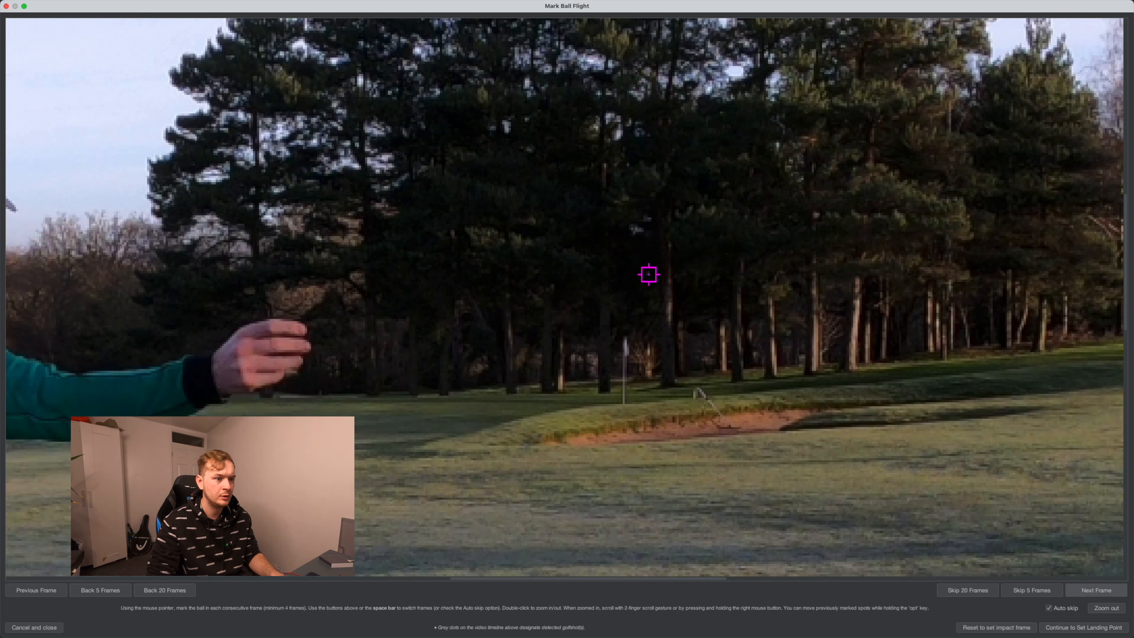
pyautogui.click(648, 290)
pyautogui.click(649, 299)
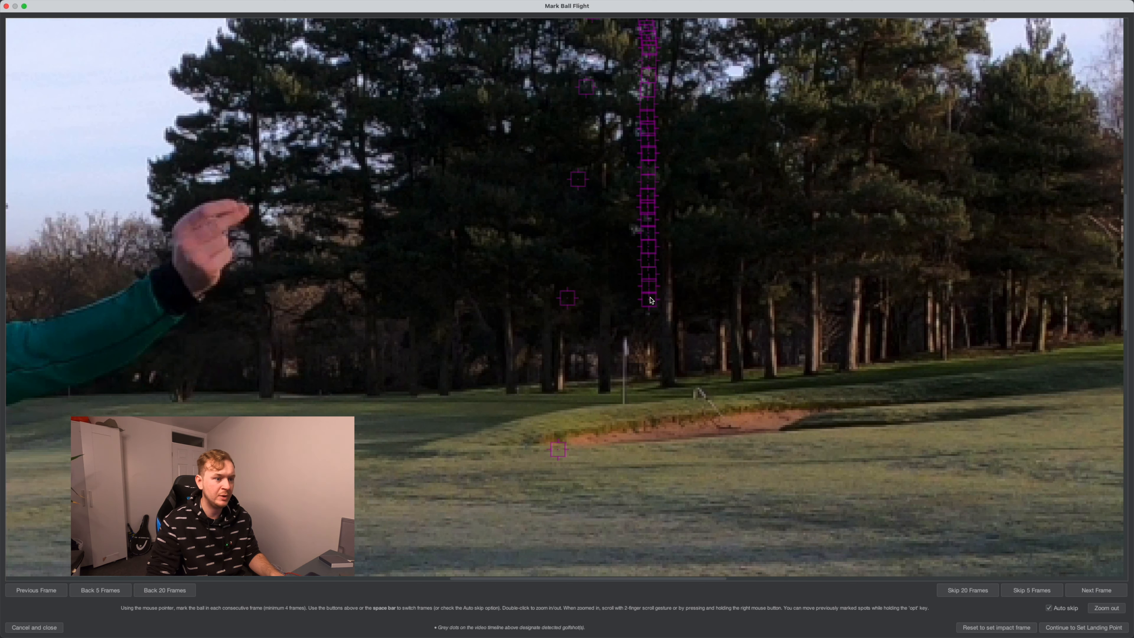
pyautogui.click(648, 313)
pyautogui.click(648, 326)
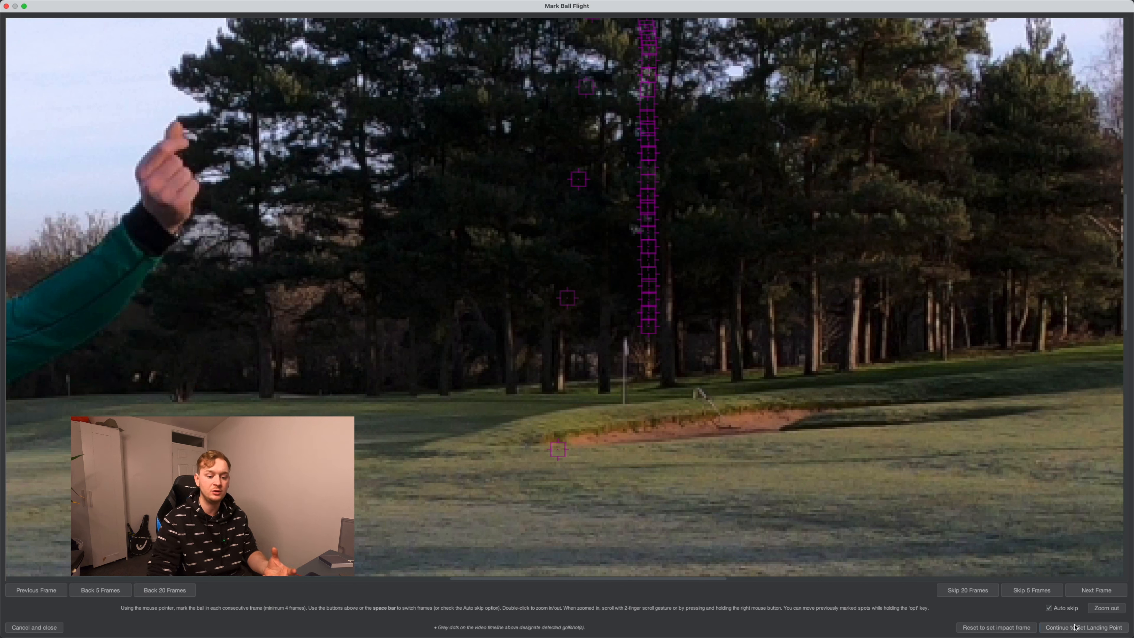
# Set the landing spot on the grass directly below the last ball marks and create the tracer line
pyautogui.click(1083, 627)
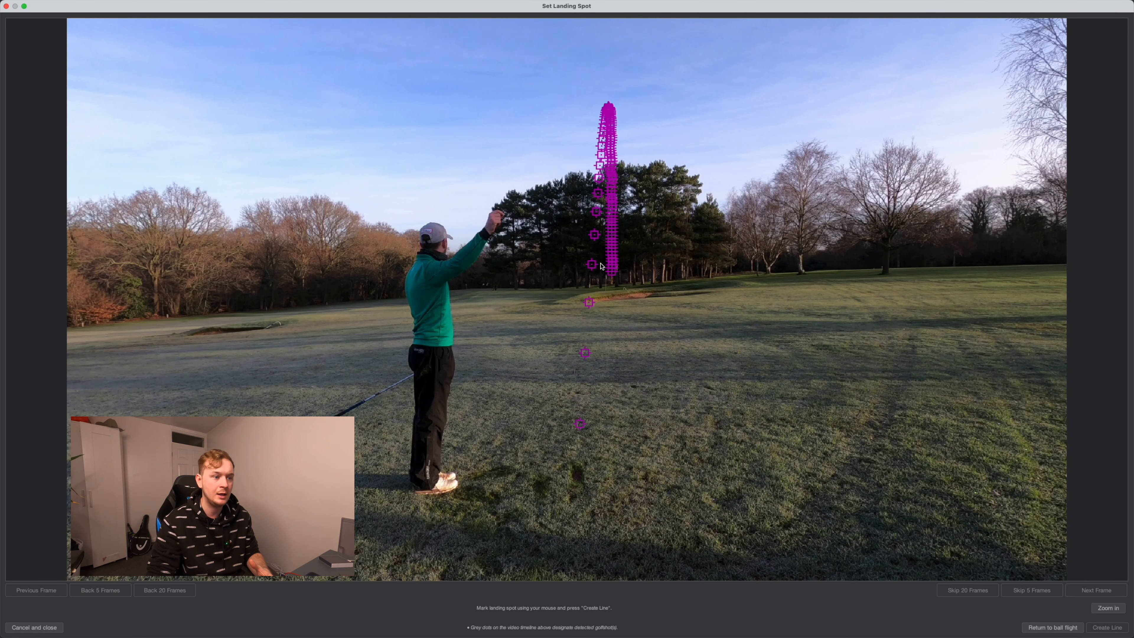
pyautogui.click(612, 289)
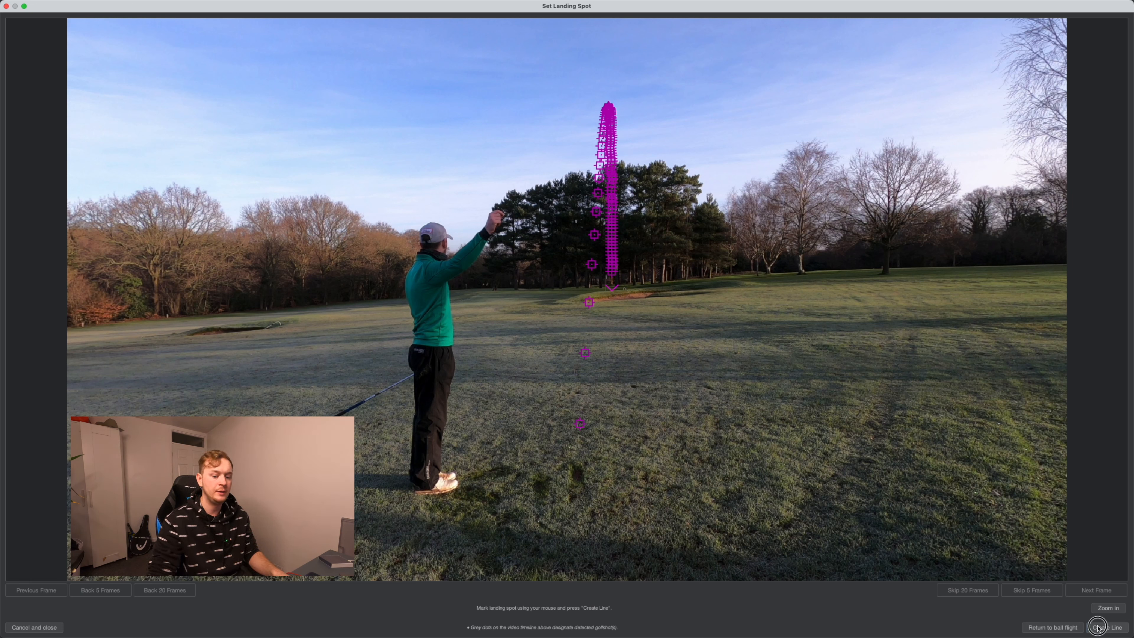
pyautogui.click(1108, 628)
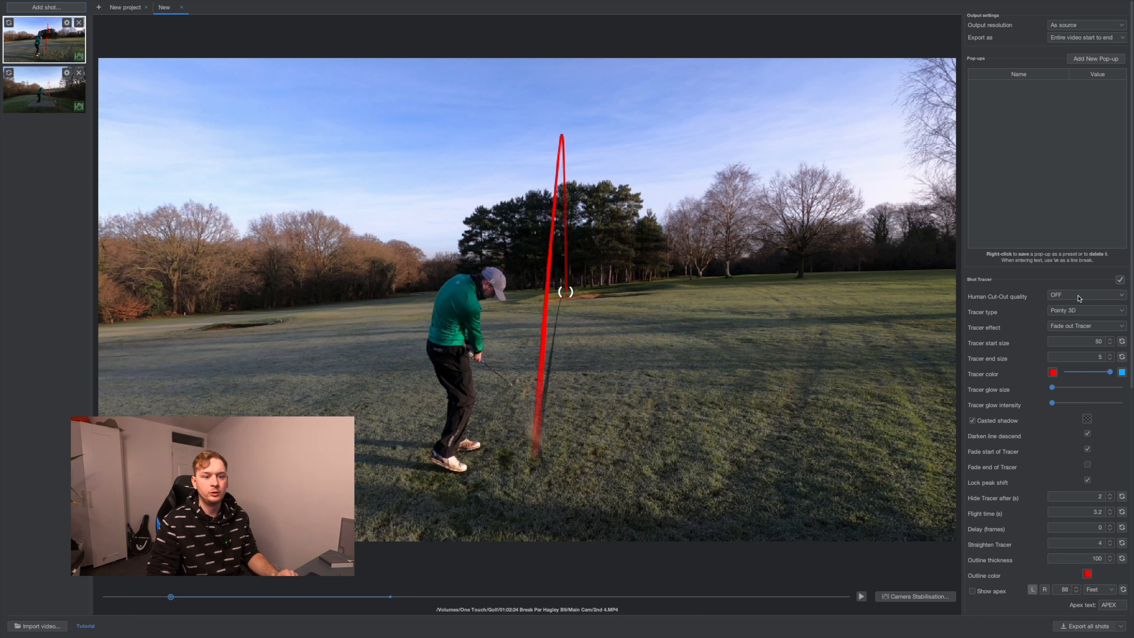
# Look through the available options for Human Cut-Out quality and tracer type
pyautogui.click(1099, 298)
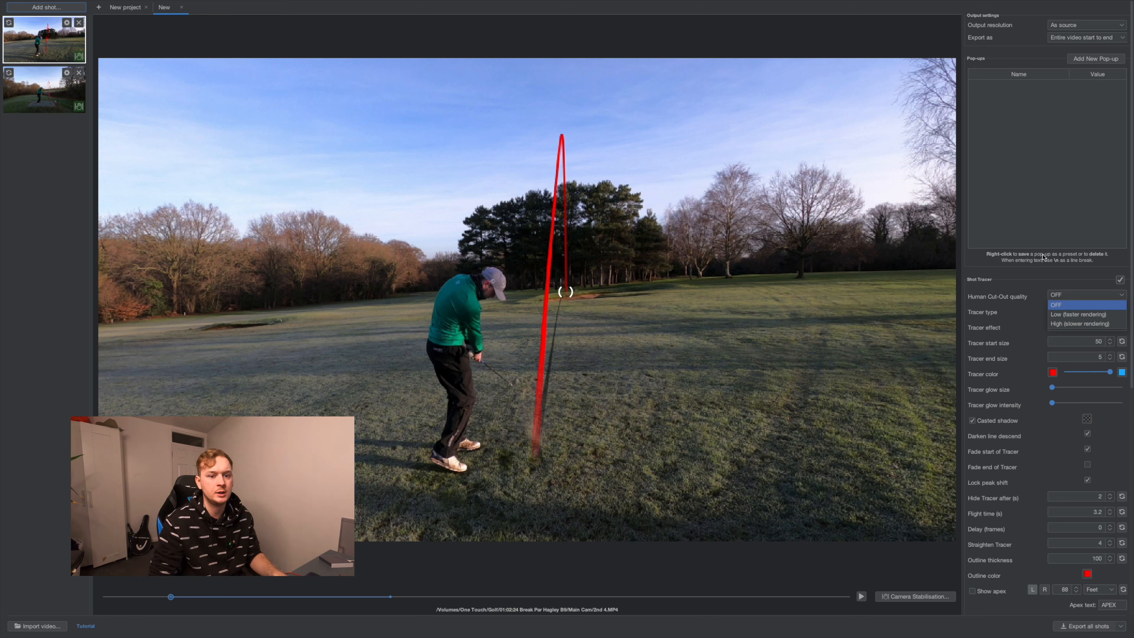
pyautogui.click(1088, 283)
pyautogui.click(1067, 315)
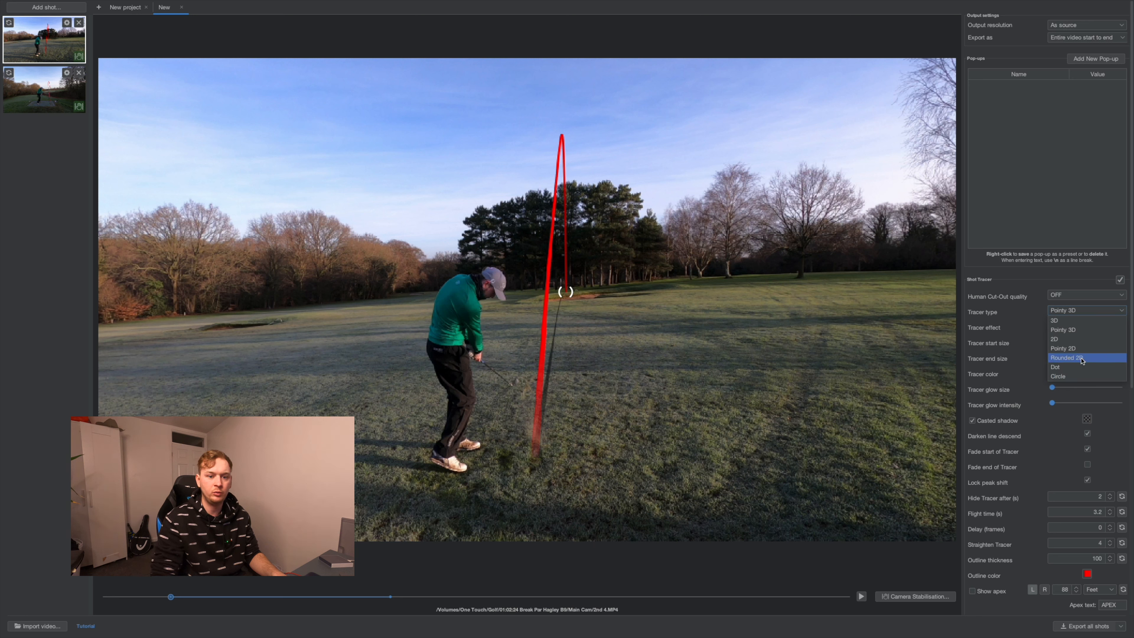
pyautogui.click(1085, 331)
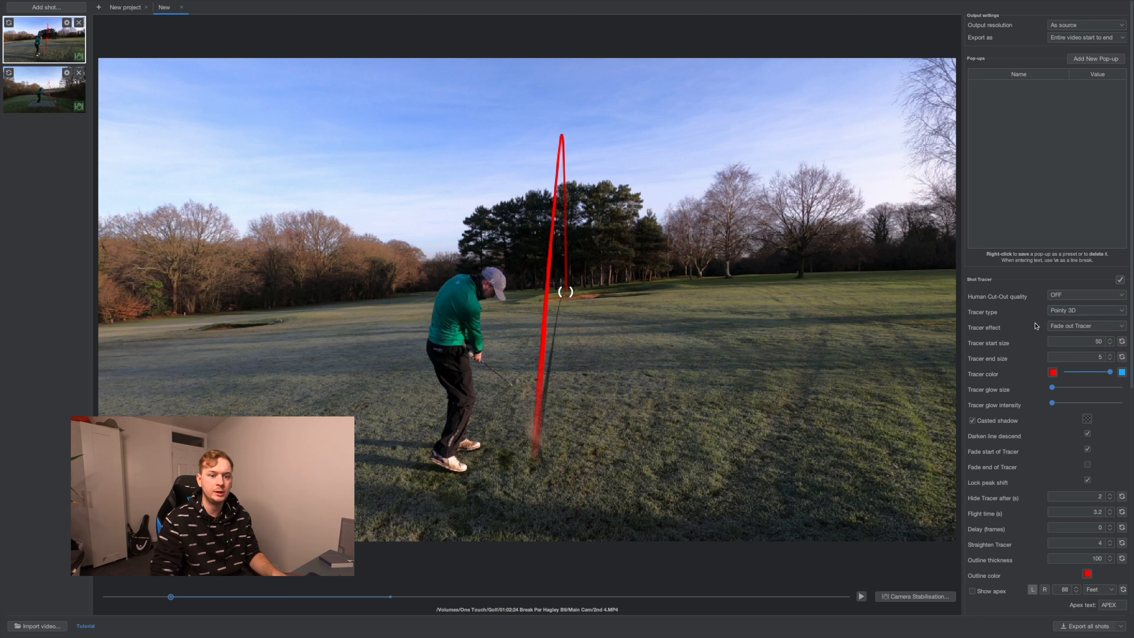
# Set the tracer effect to Fly out during flight and preview the shot
pyautogui.click(1105, 330)
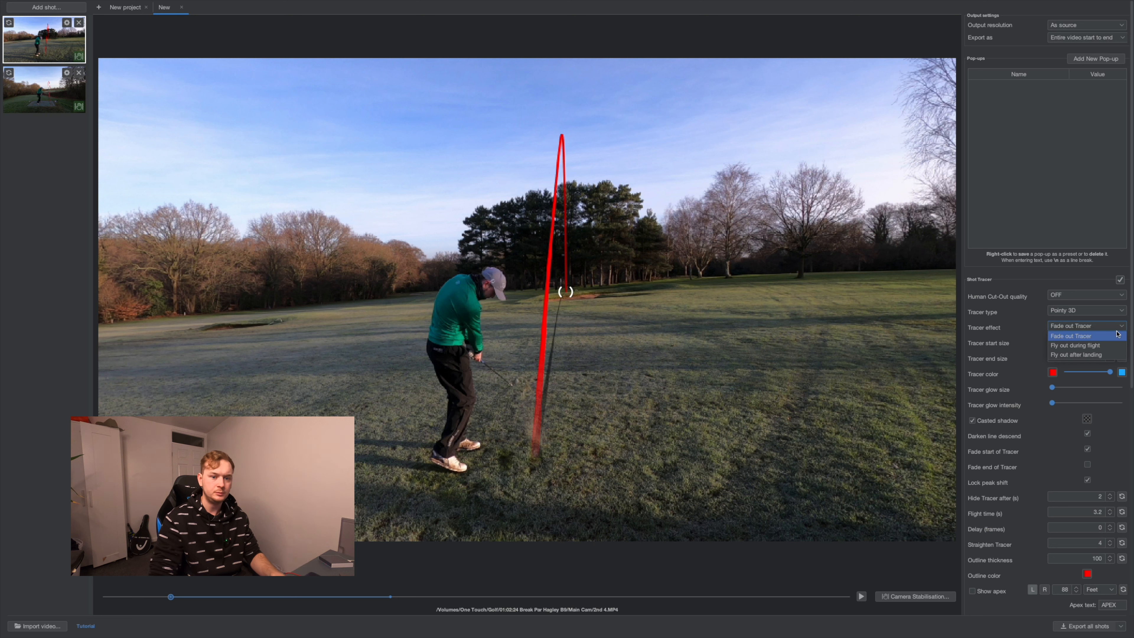
pyautogui.click(1093, 348)
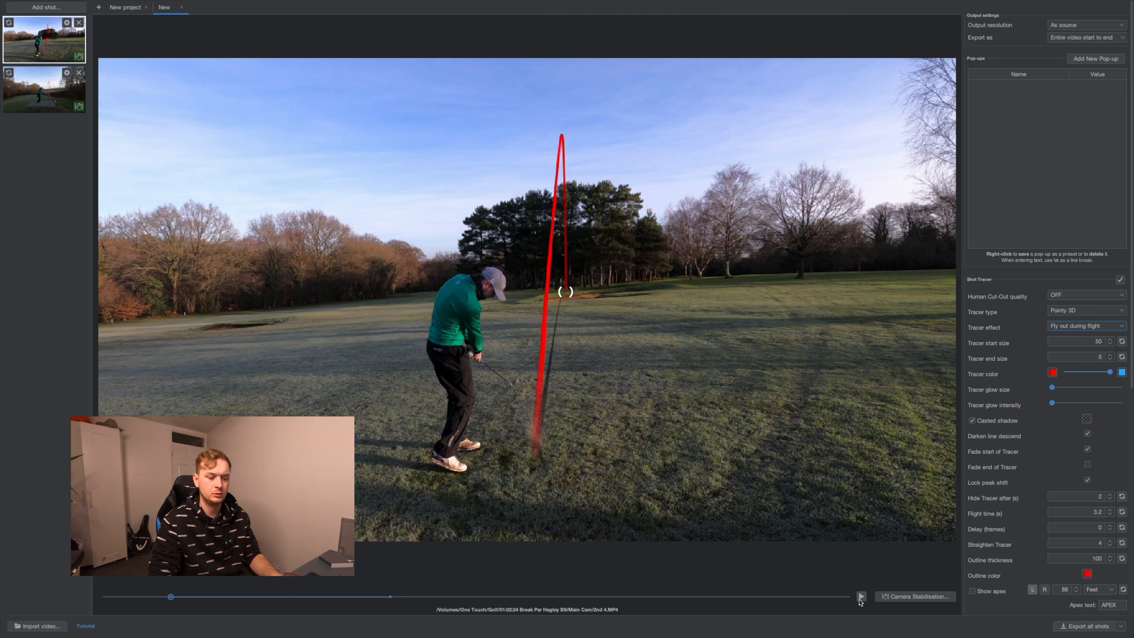
pyautogui.click(860, 598)
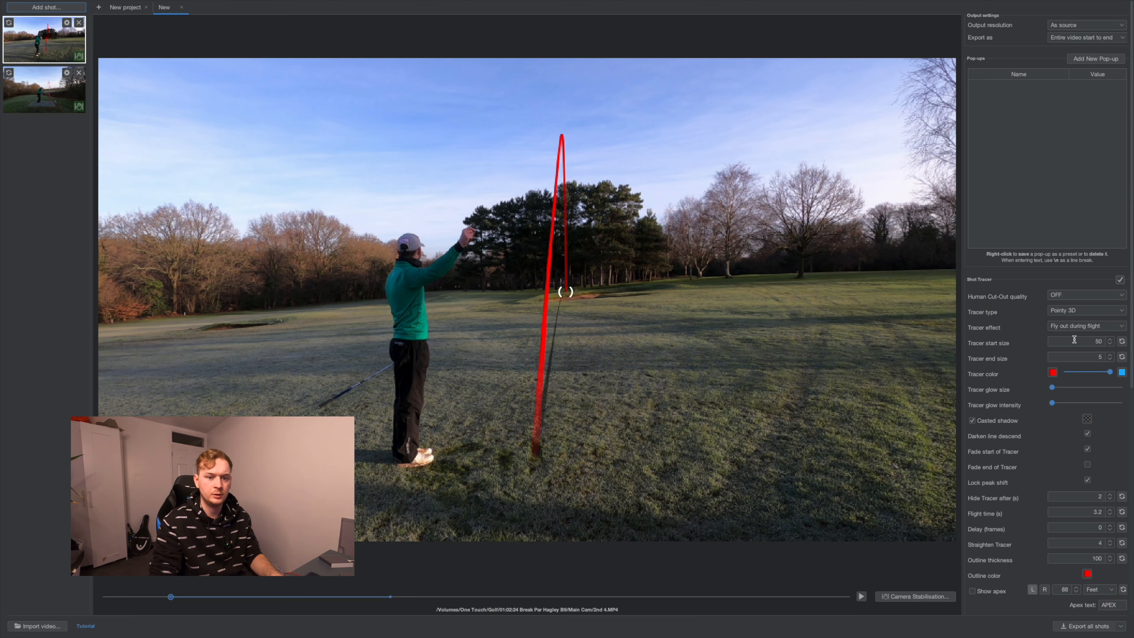
# Switch the tracer effect to Fly out after landing and play the shot with it
pyautogui.click(1073, 327)
pyautogui.click(1102, 355)
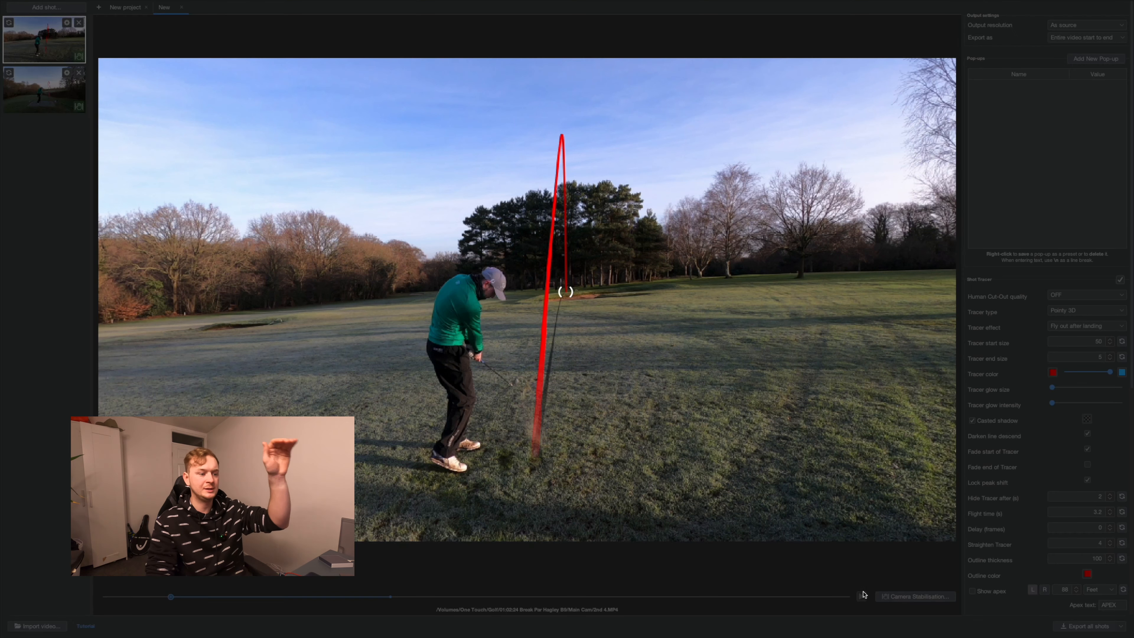
pyautogui.click(861, 595)
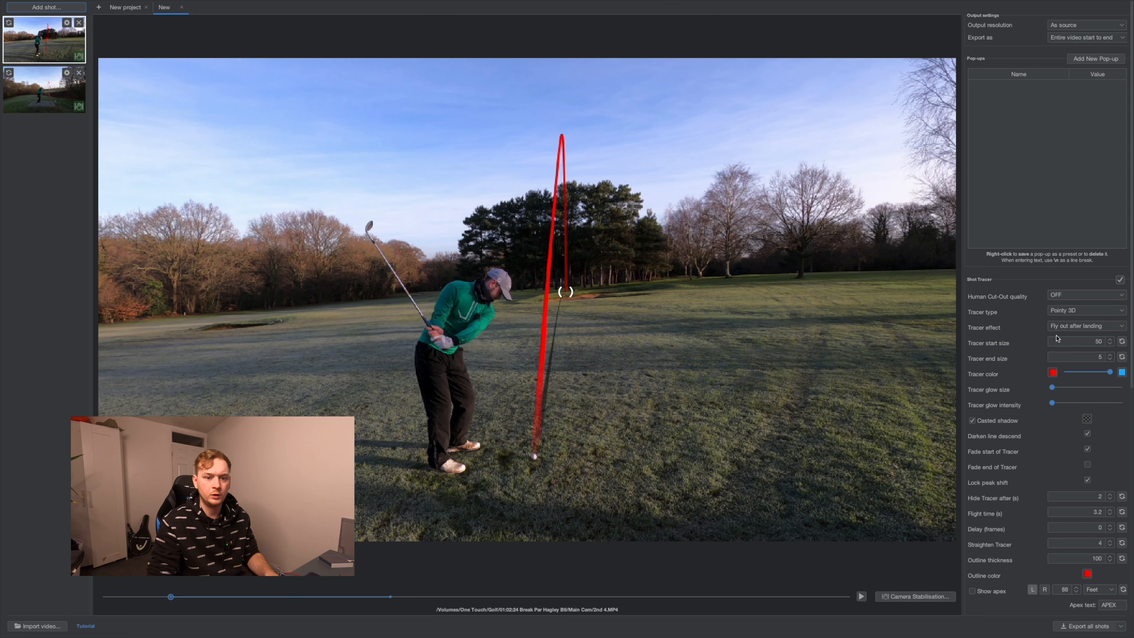
# Set the tracer effect back to Fade out Tracer
pyautogui.click(1064, 330)
pyautogui.click(1056, 354)
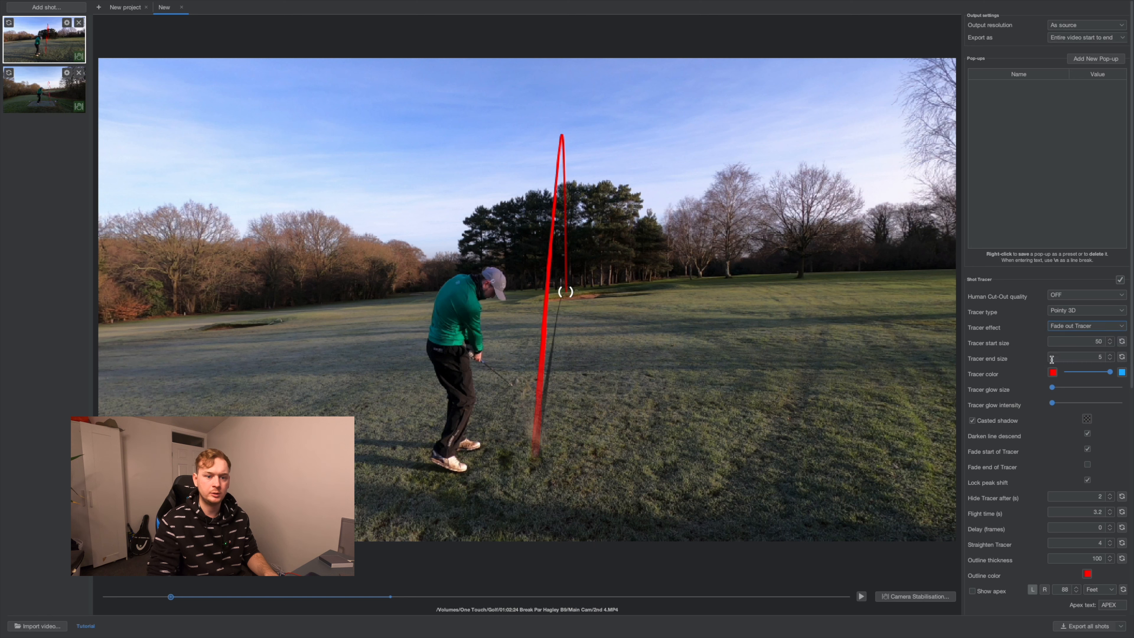
# Try a tracer start size of 100 with an end size of 54
pyautogui.doubleClick(1100, 341)
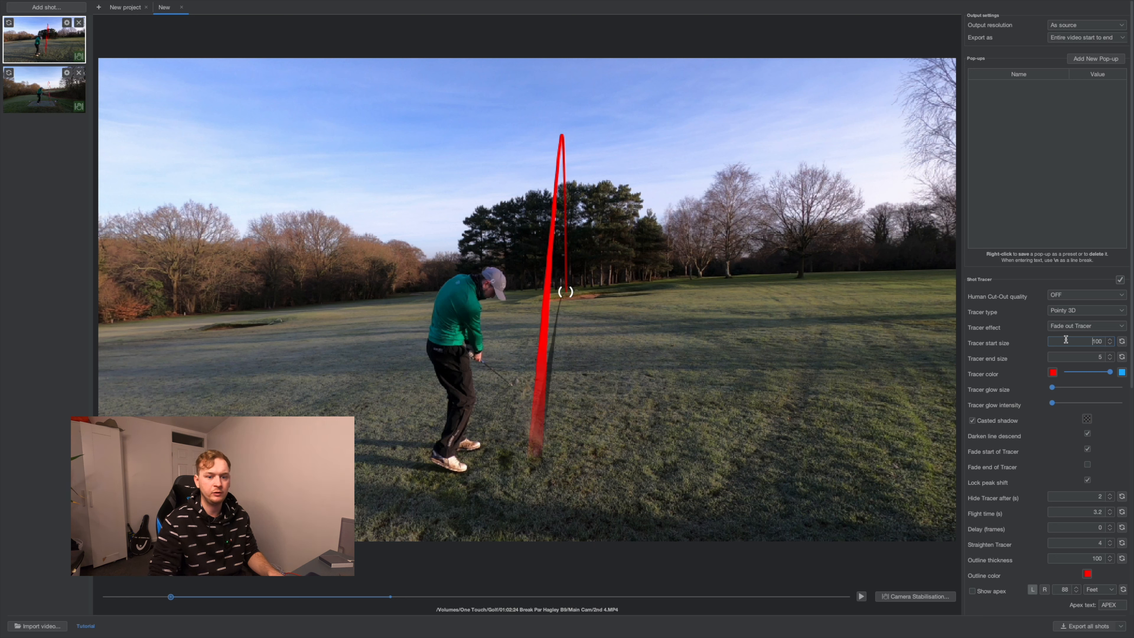
pyautogui.click(1100, 357)
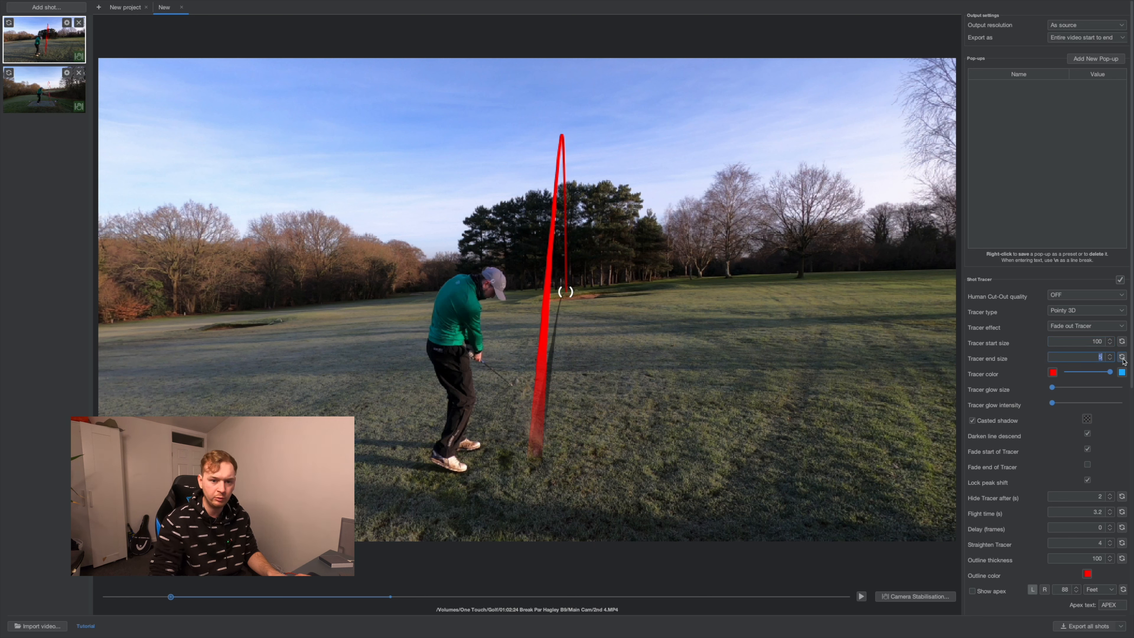
pyautogui.write('50')
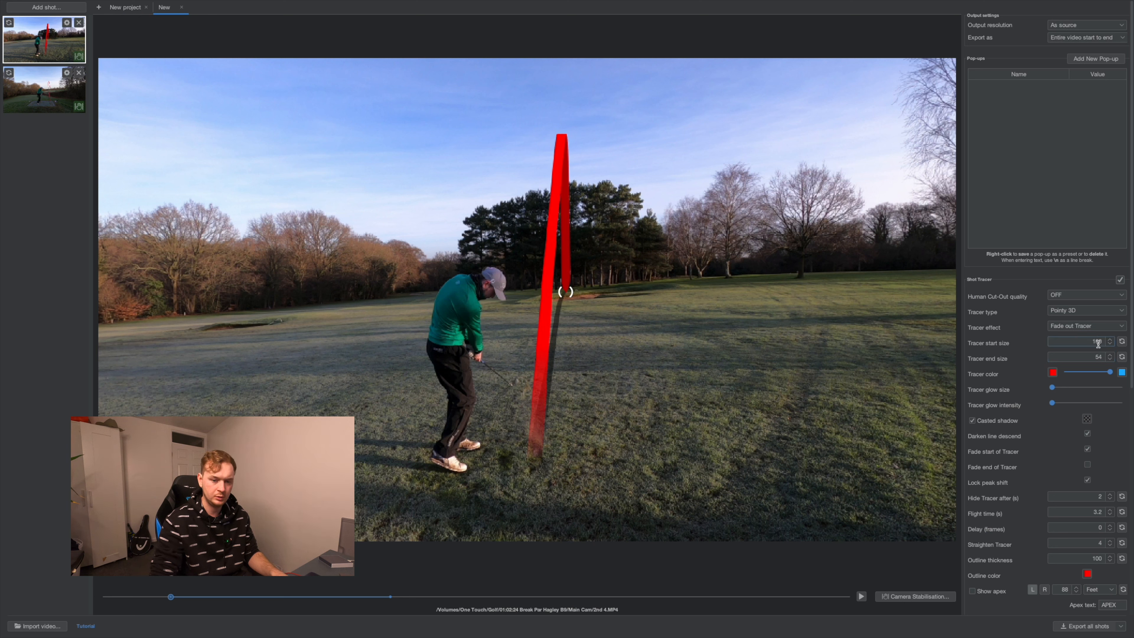
# Set the tracer start size back to 50 and the end size back to 5
pyautogui.click(1098, 345)
pyautogui.write('50')
pyautogui.press('Return')
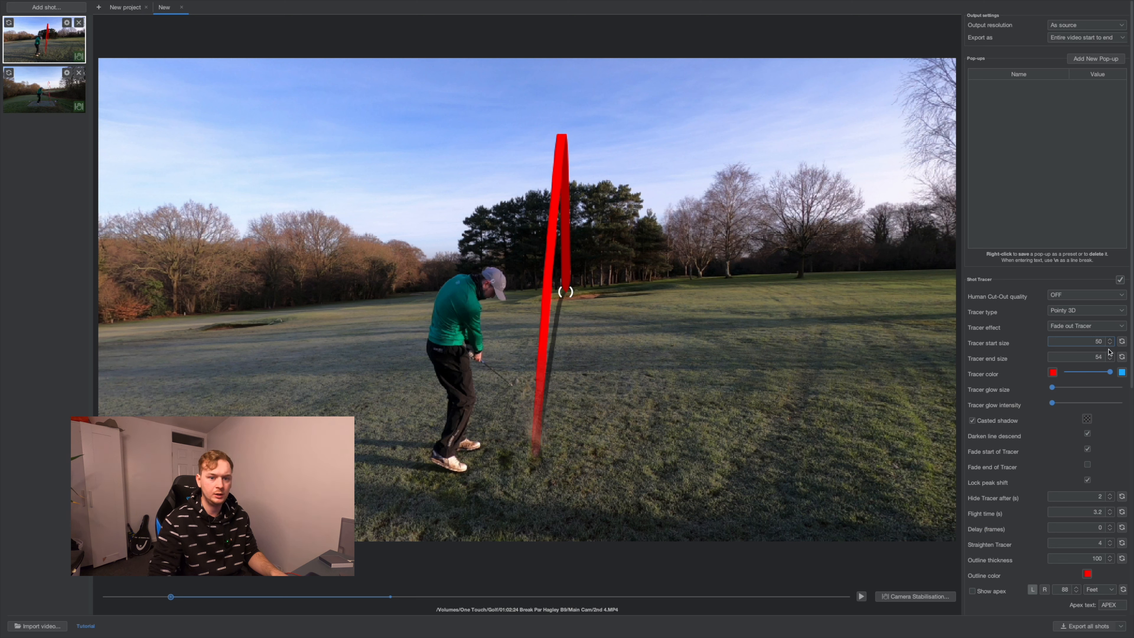
pyautogui.write('5')
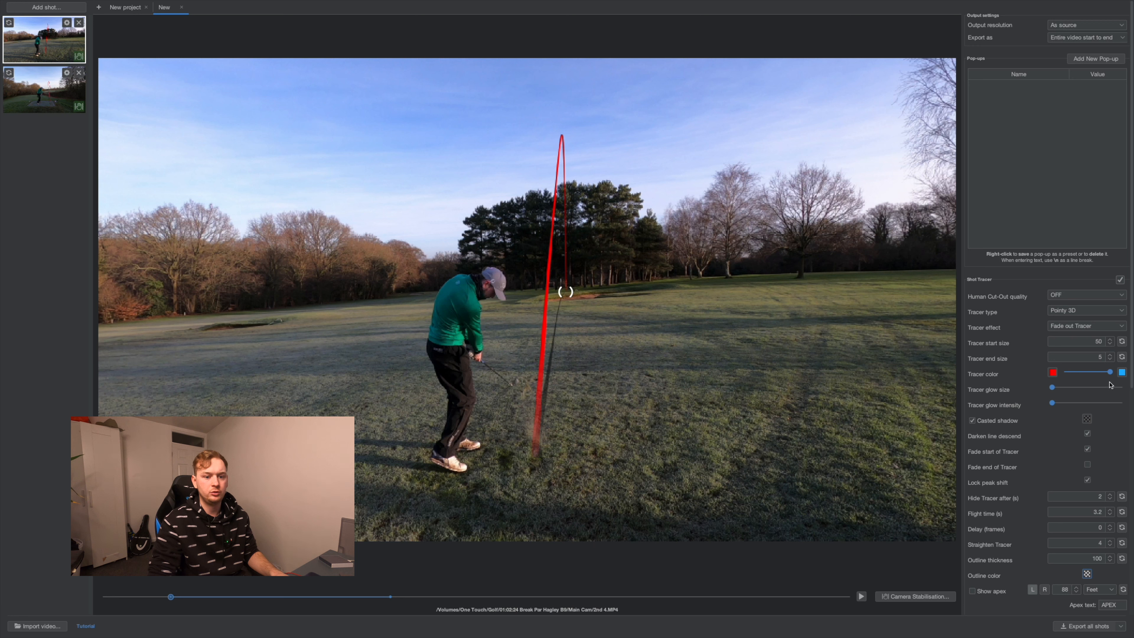
# Blend the tracer color from red into blue, preview the gradient, and shift the balance fully to blue
pyautogui.moveTo(1110, 372); pyautogui.dragTo(1075, 374)
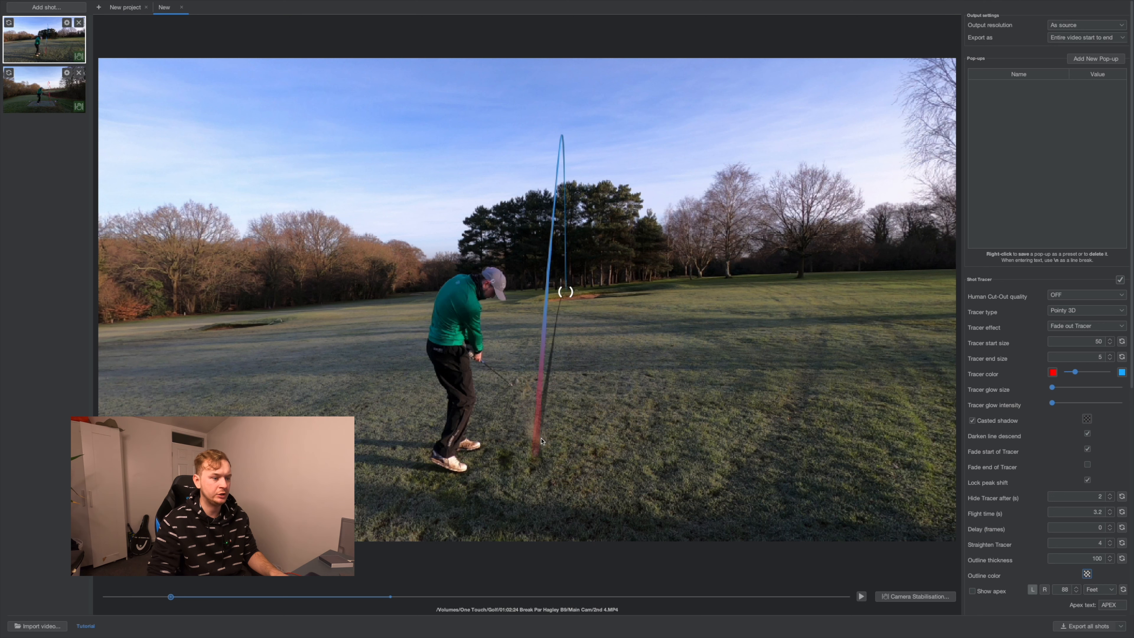
pyautogui.click(861, 597)
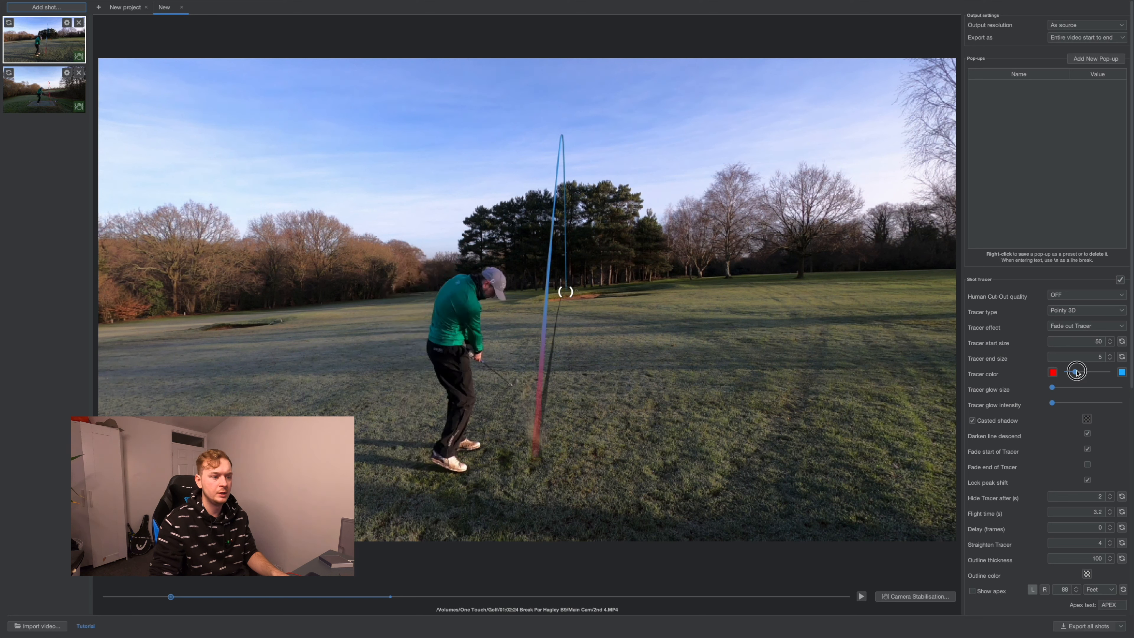
pyautogui.moveTo(1075, 371); pyautogui.dragTo(1041, 374)
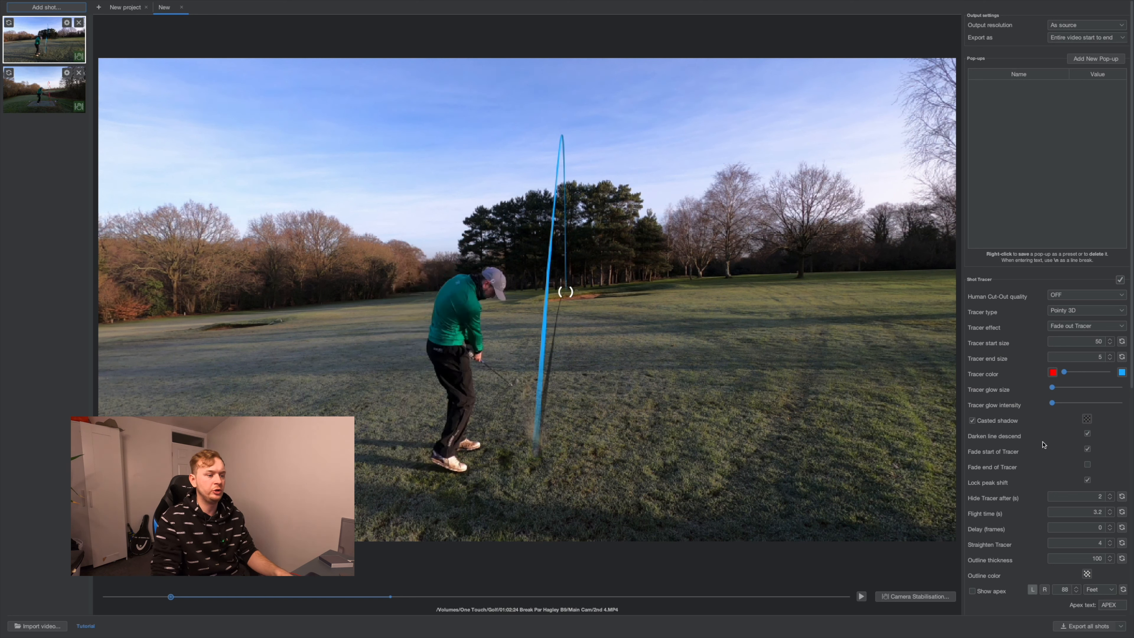
# Inspect the color picker for the red tracer color without changing it, and try the tracer glow adjustment
pyautogui.click(1053, 372)
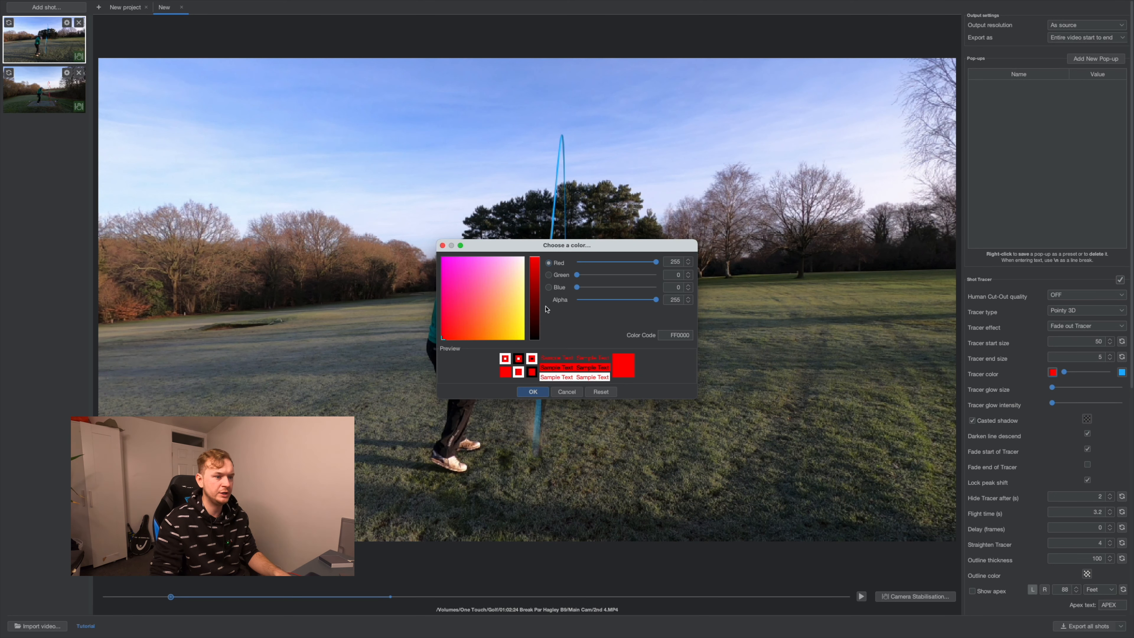
pyautogui.click(532, 394)
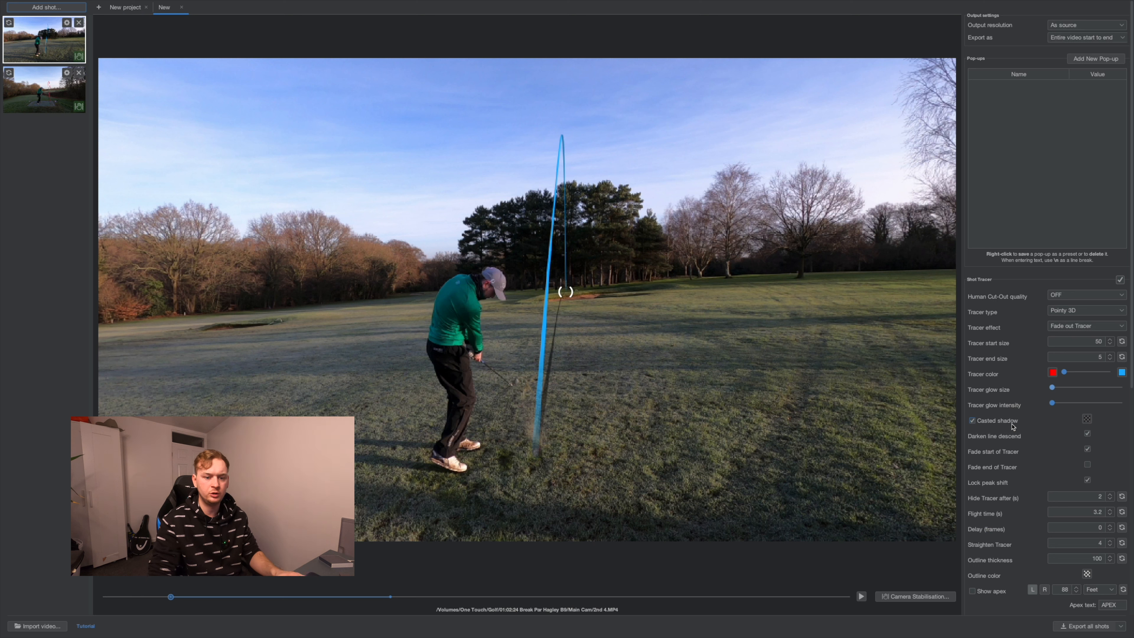
pyautogui.moveTo(1054, 403); pyautogui.dragTo(1020, 390)
# Toggle Casted shadow, Fade start of Tracer and Fade end of Tracer to compare their effects, restoring each one
pyautogui.scroll(-5, 1064, 420)
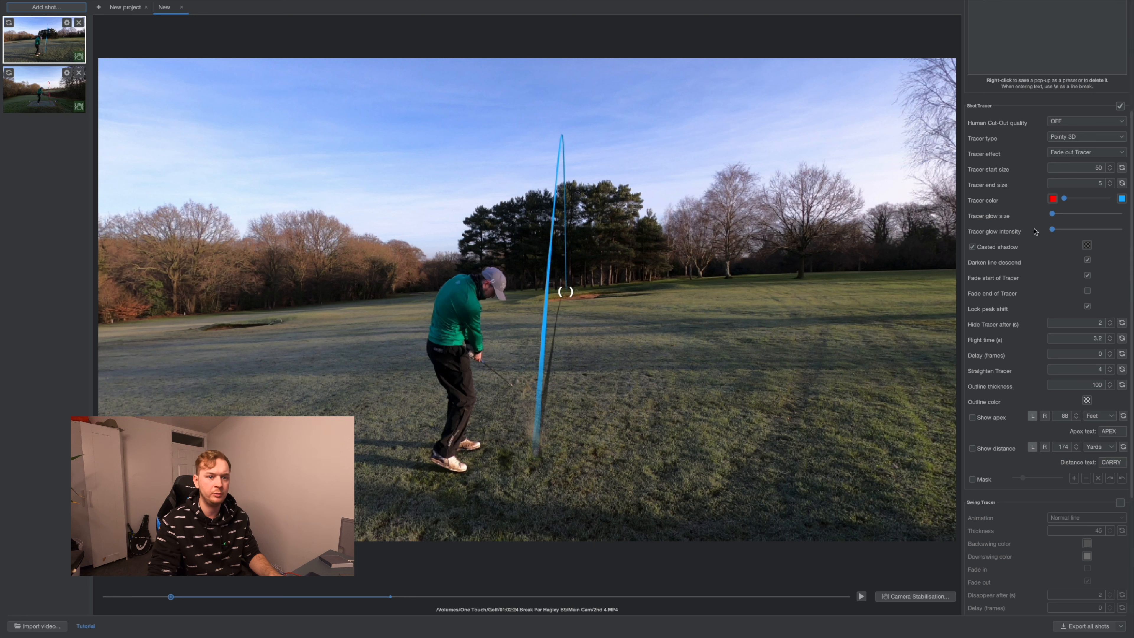
pyautogui.click(972, 247)
pyautogui.click(973, 247)
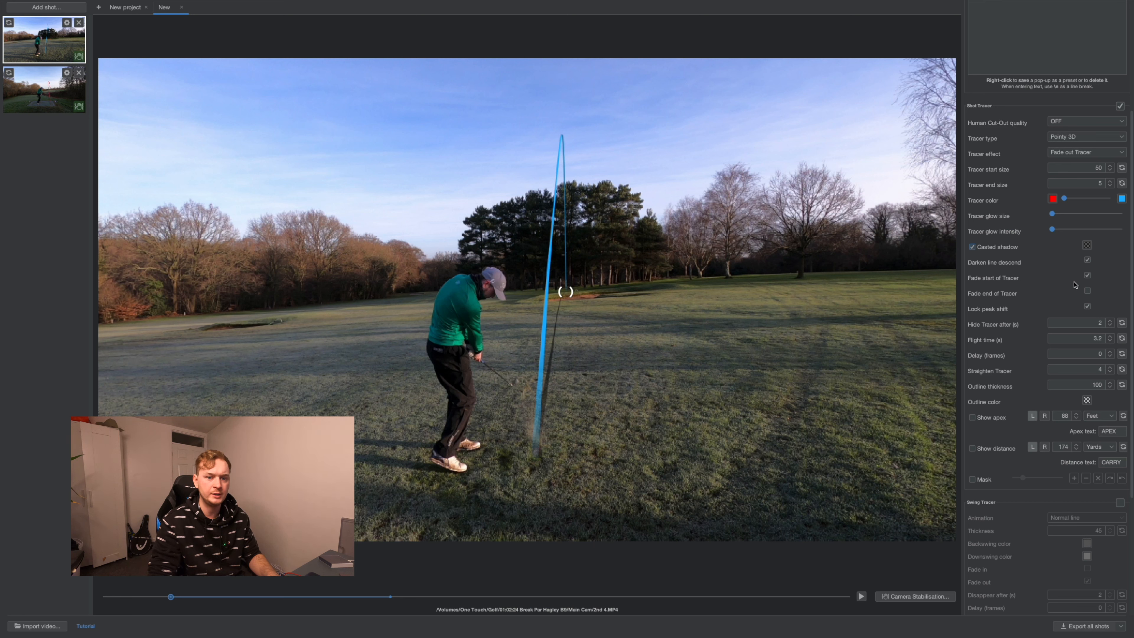
pyautogui.click(1088, 276)
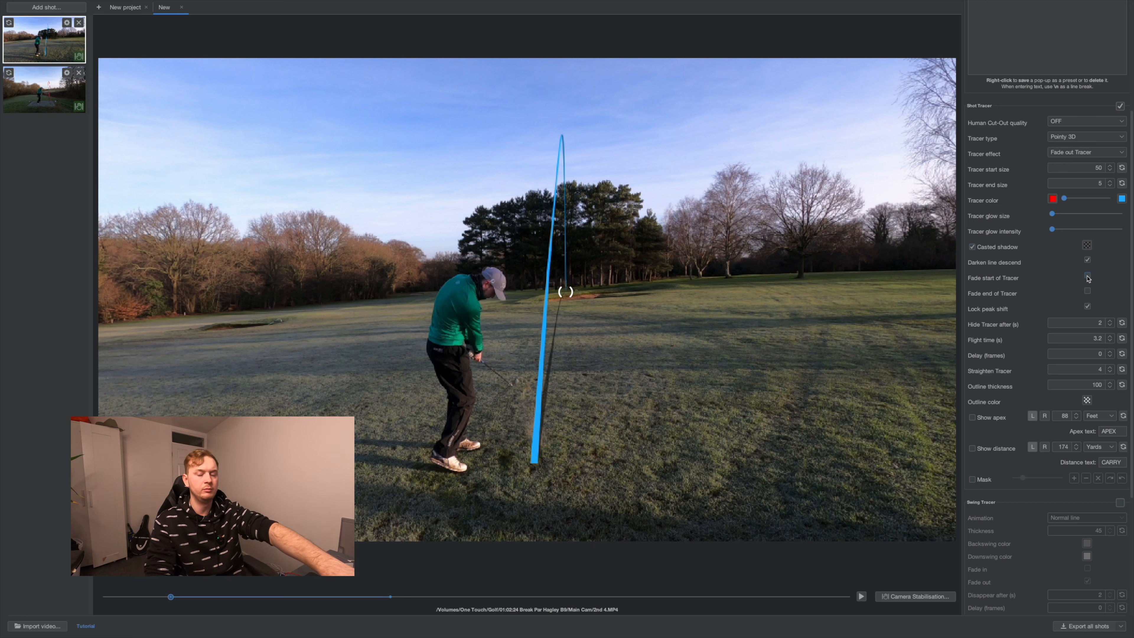
pyautogui.click(1087, 276)
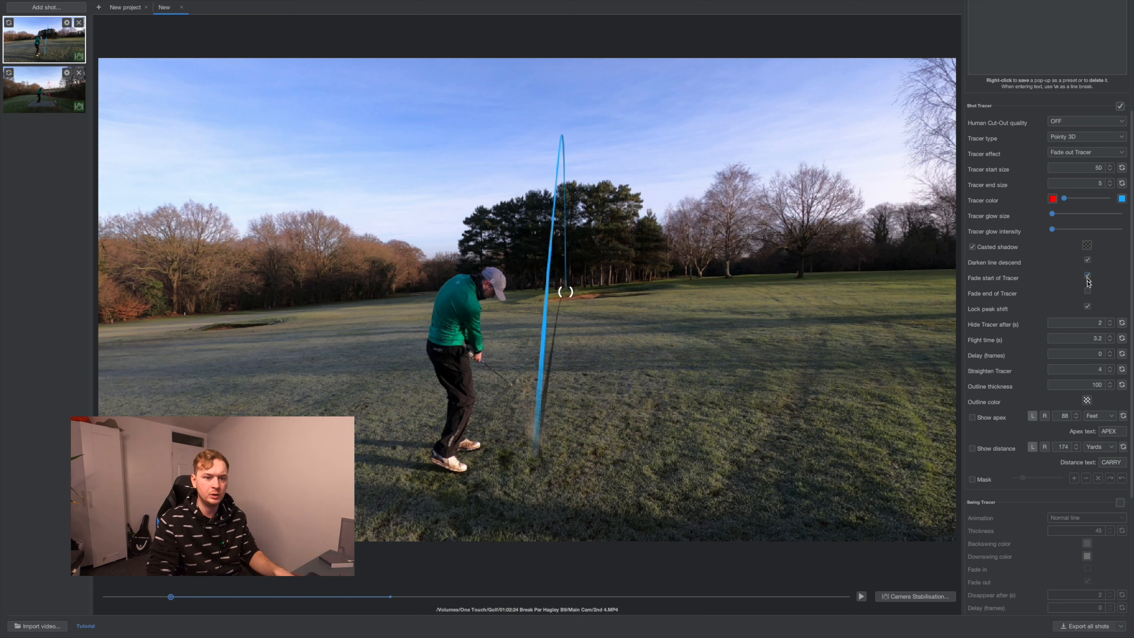
pyautogui.click(1089, 293)
pyautogui.click(1089, 293)
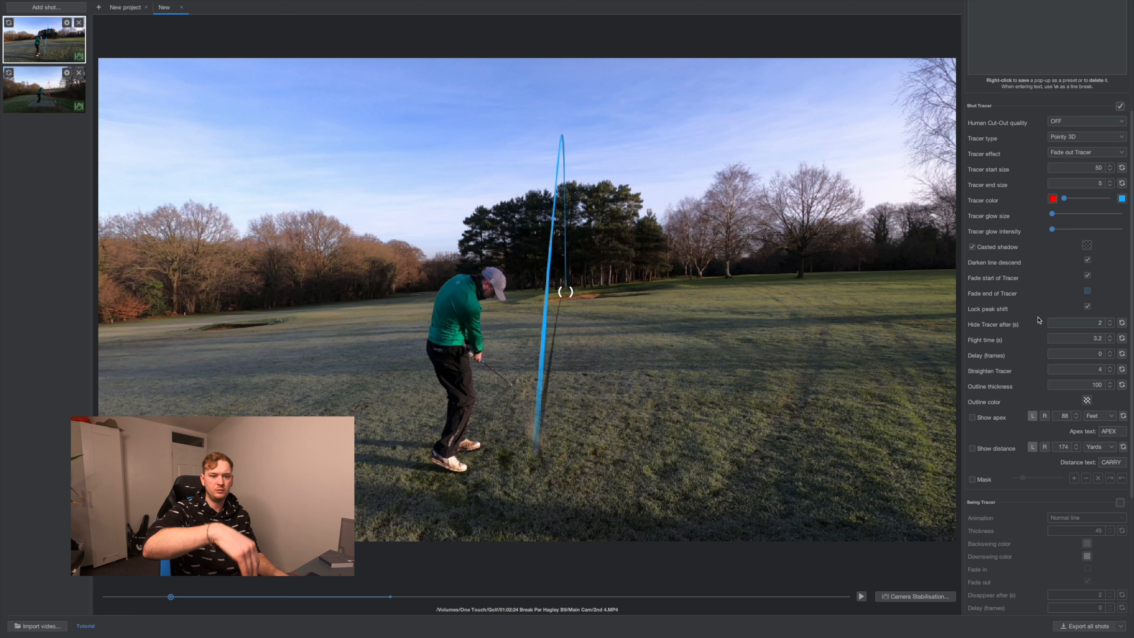
# Set the tracer's outline thickness to 50 and its outline color to opaque red, FF0000 with alpha 255
pyautogui.scroll(-3, 1040, 333)
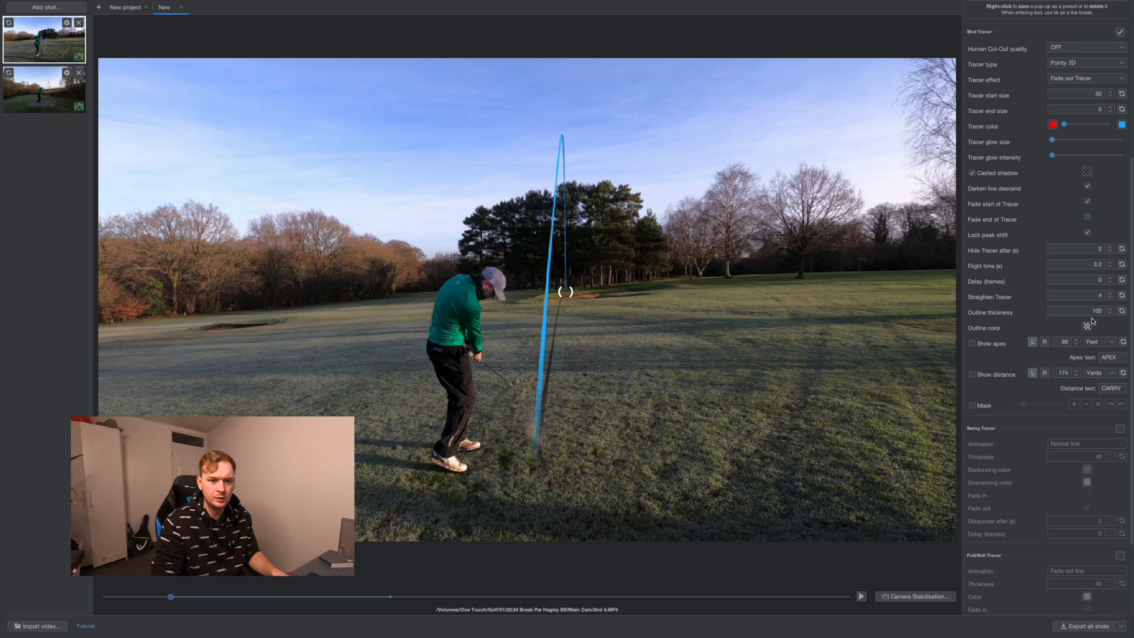
pyautogui.doubleClick(1087, 310)
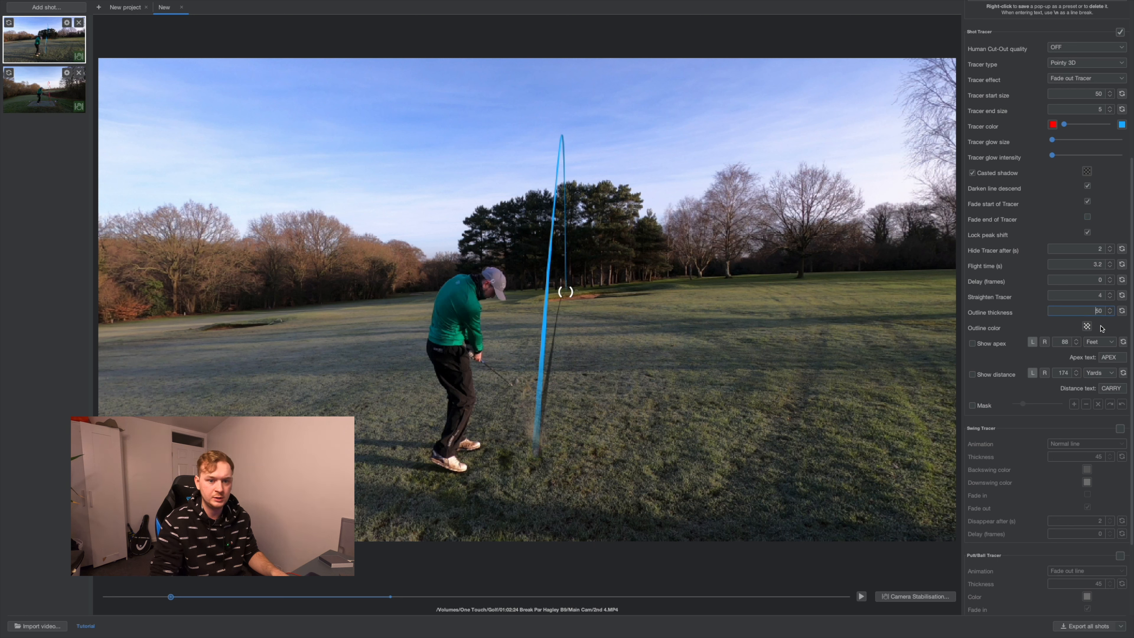
pyautogui.click(1087, 326)
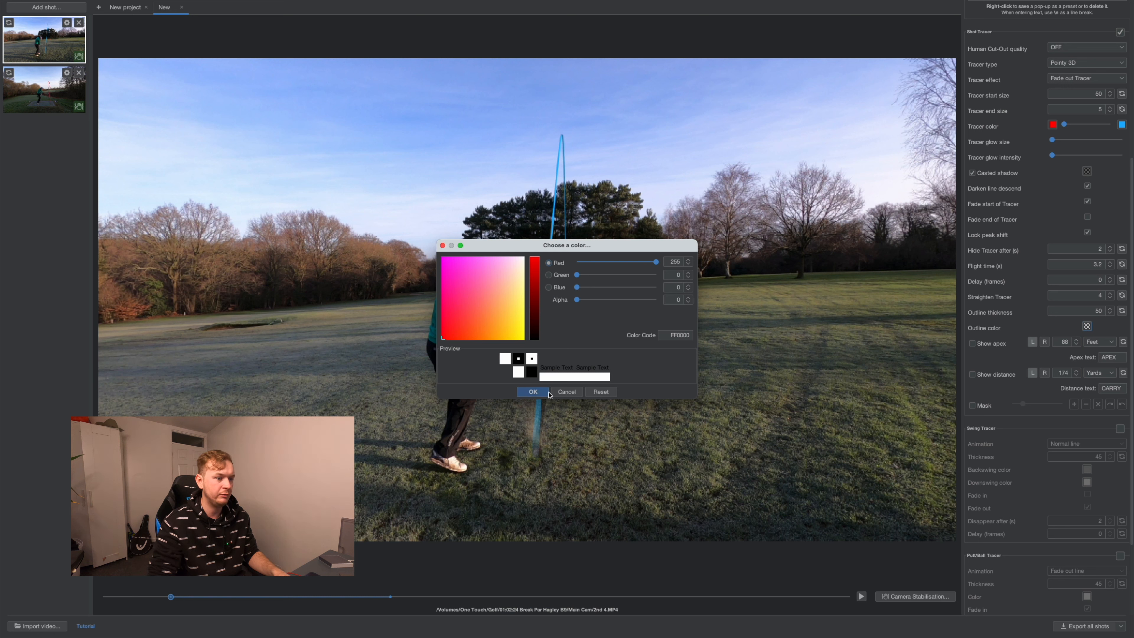
pyautogui.moveTo(577, 300); pyautogui.dragTo(701, 309)
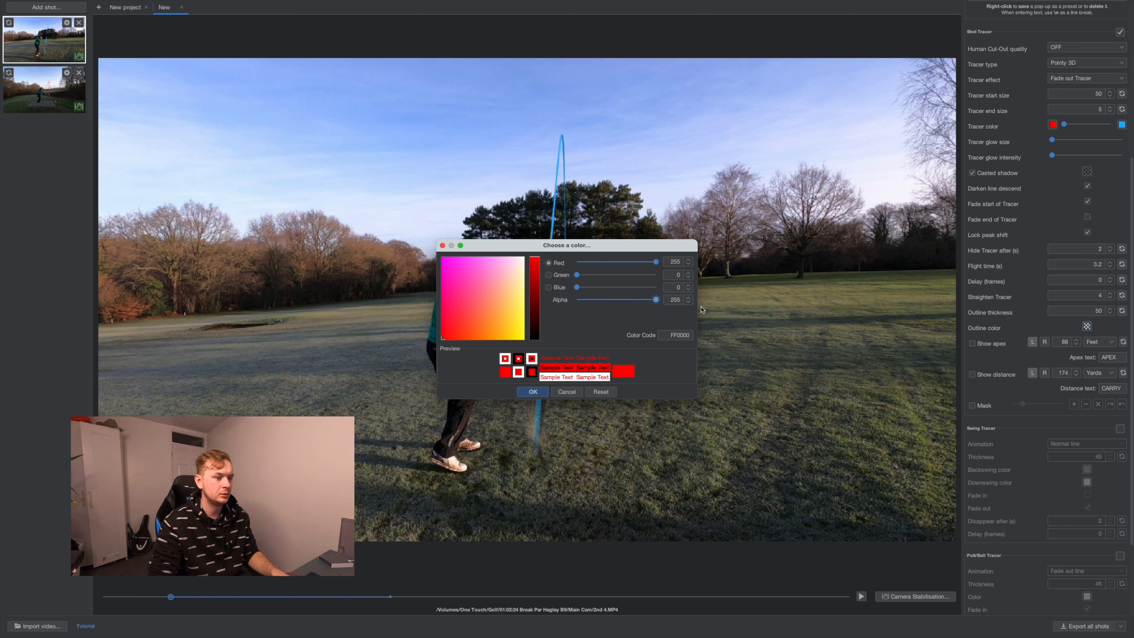
pyautogui.click(542, 392)
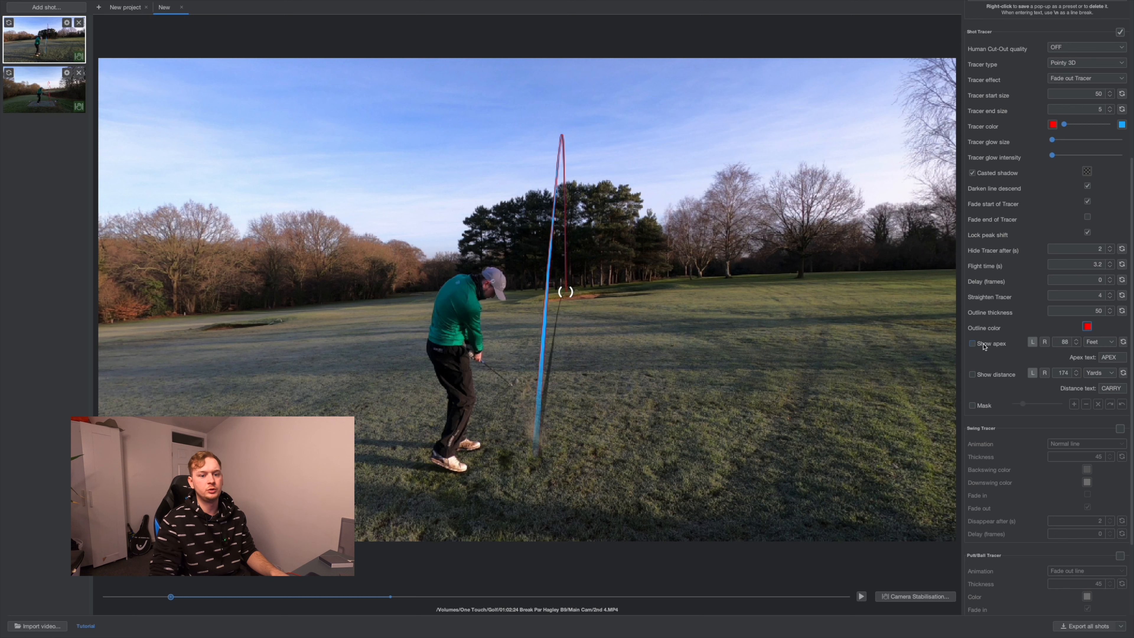
# Show the apex and carry distance labels on the shot and preview it
pyautogui.click(972, 344)
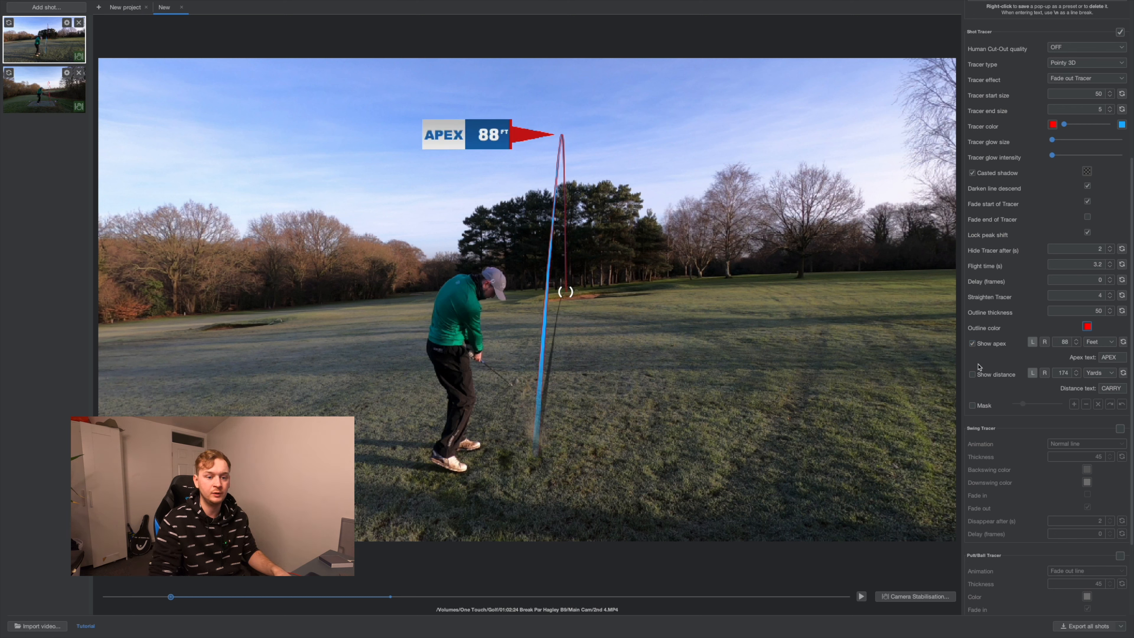
pyautogui.click(973, 375)
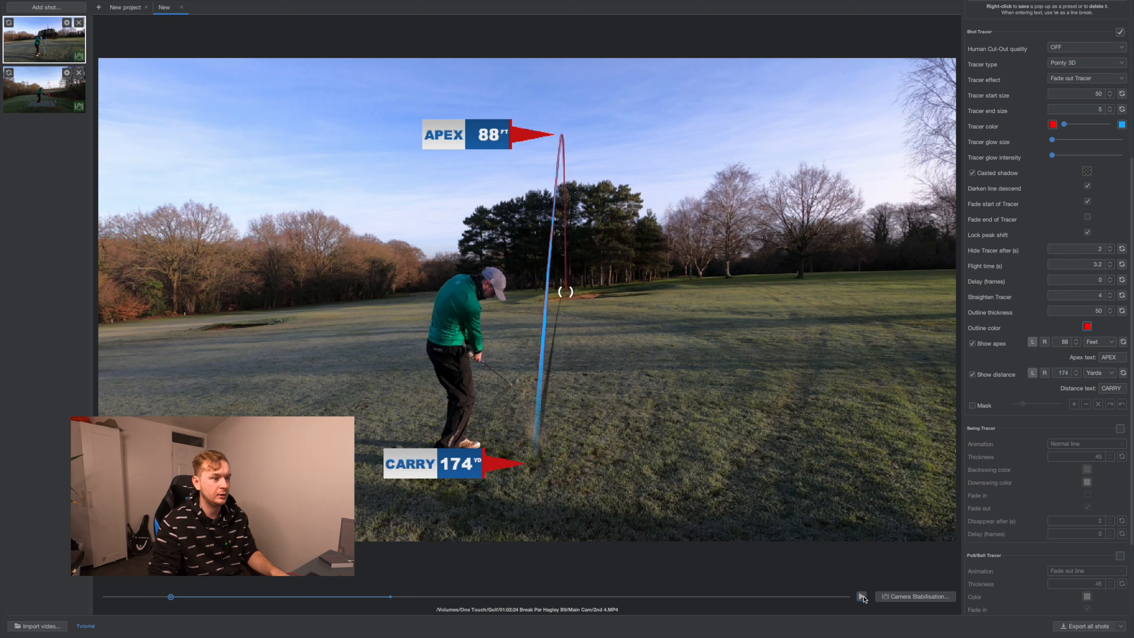
pyautogui.click(862, 597)
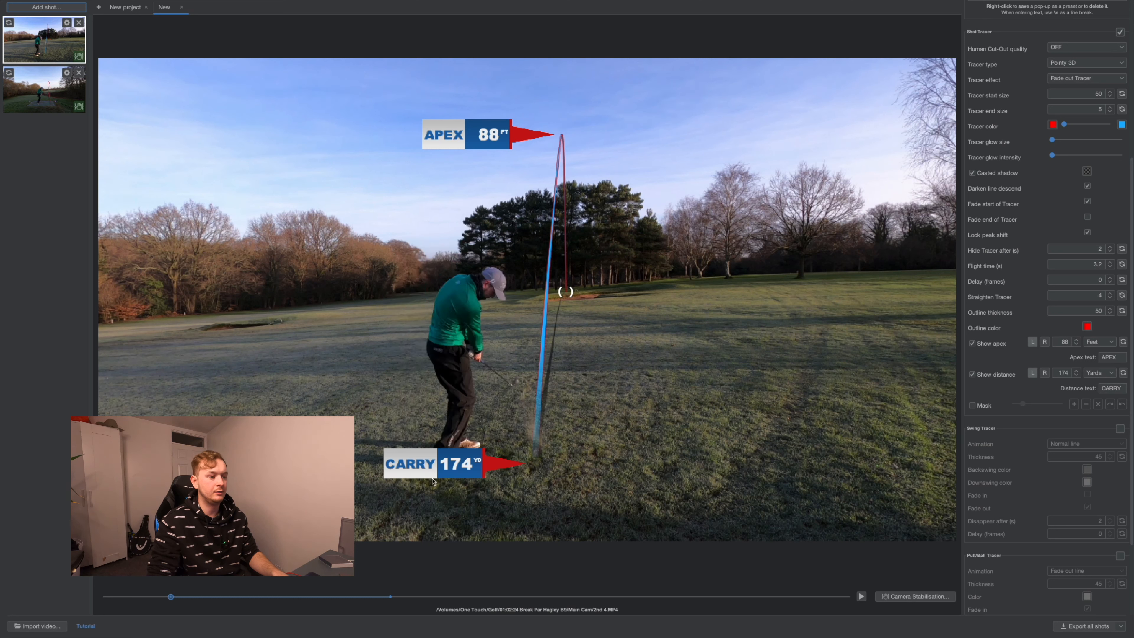
# Set the carry distance to 100 yards and hide both the distance and apex labels
pyautogui.doubleClick(1064, 373)
pyautogui.write('100')
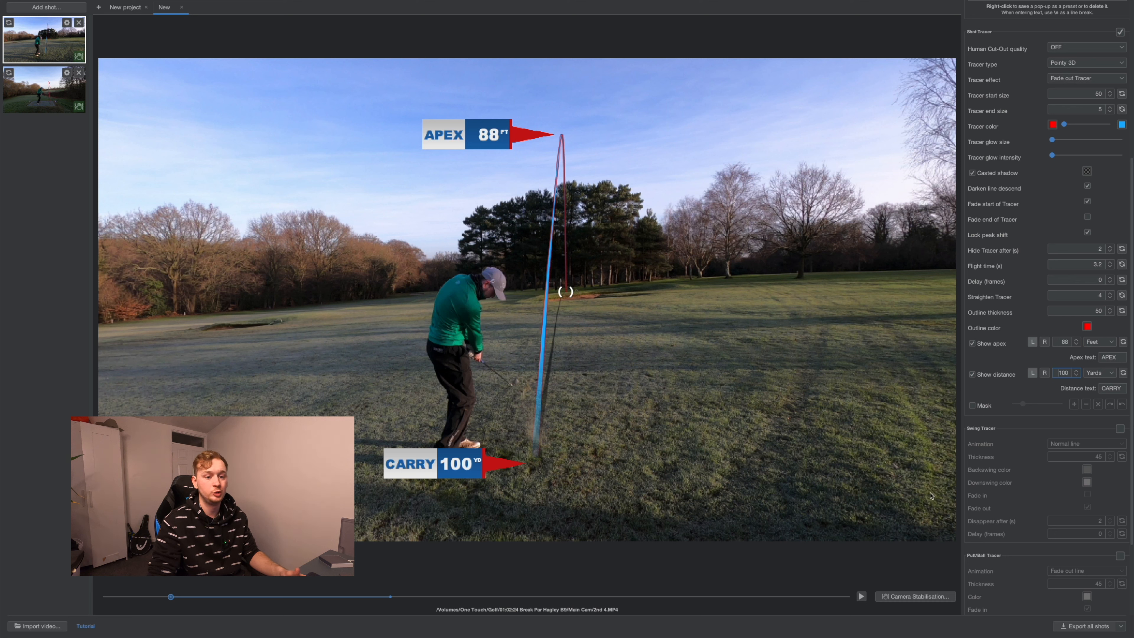
pyautogui.click(991, 373)
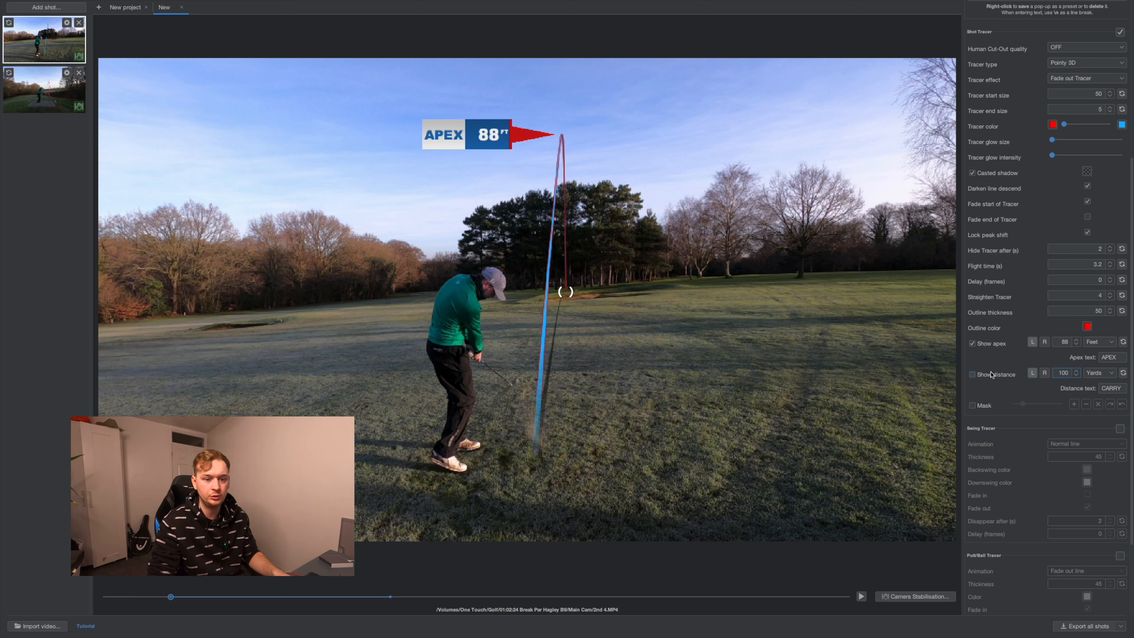
pyautogui.click(982, 347)
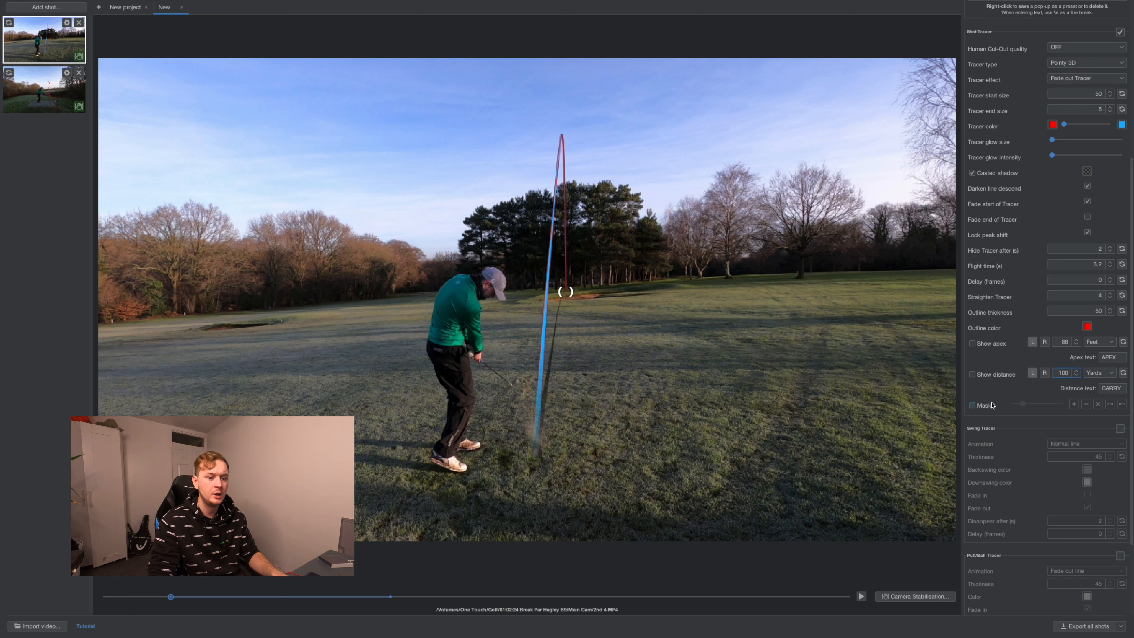
# Try a painted mask over the descending tracer in front of the trees, and turn the mask off again
pyautogui.click(974, 406)
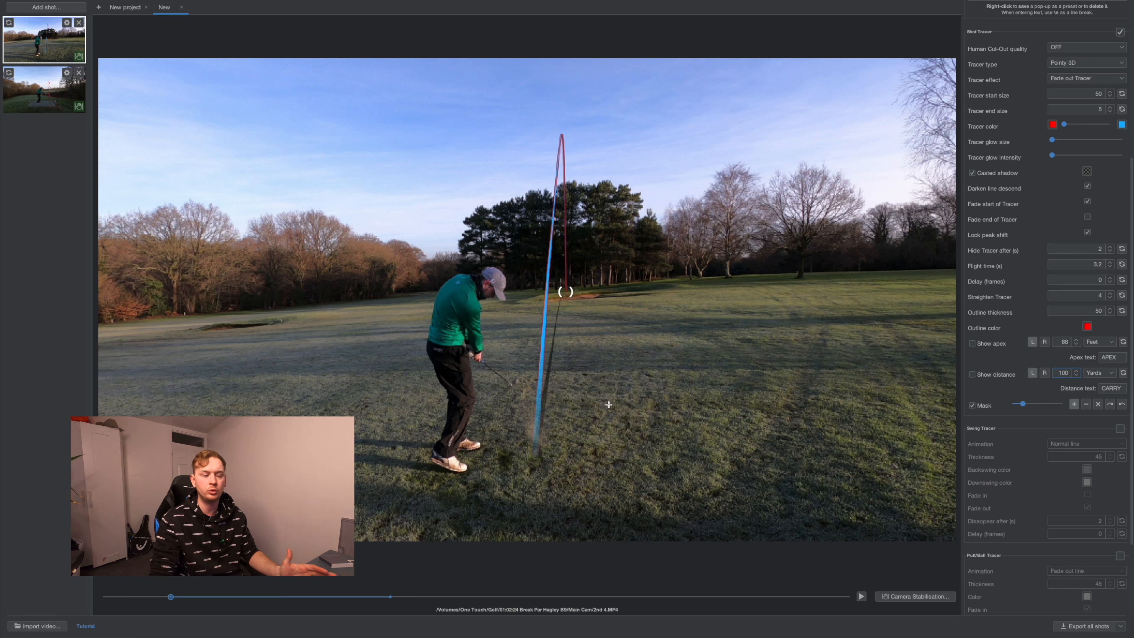
pyautogui.moveTo(567, 207)
pyautogui.mouseDown()
pyautogui.moveTo(564, 242)
pyautogui.moveTo(565, 205)
pyautogui.mouseUp()
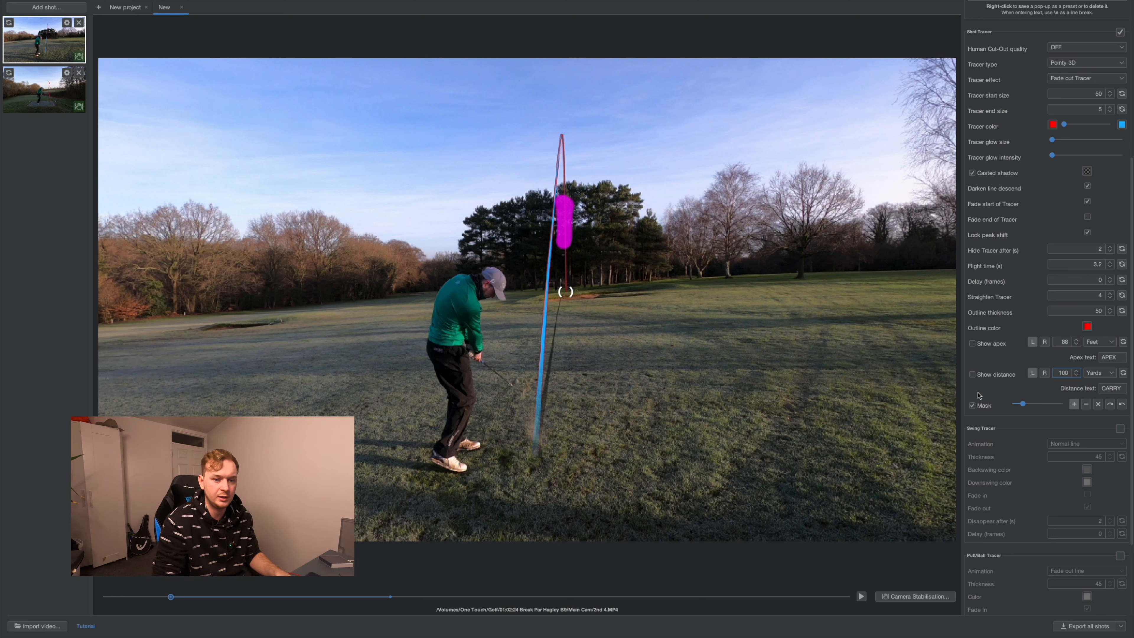
pyautogui.click(974, 405)
# Look through the output resolution and export mode options, keeping As source and Entire video start to end
pyautogui.scroll(-5, 1012, 381)
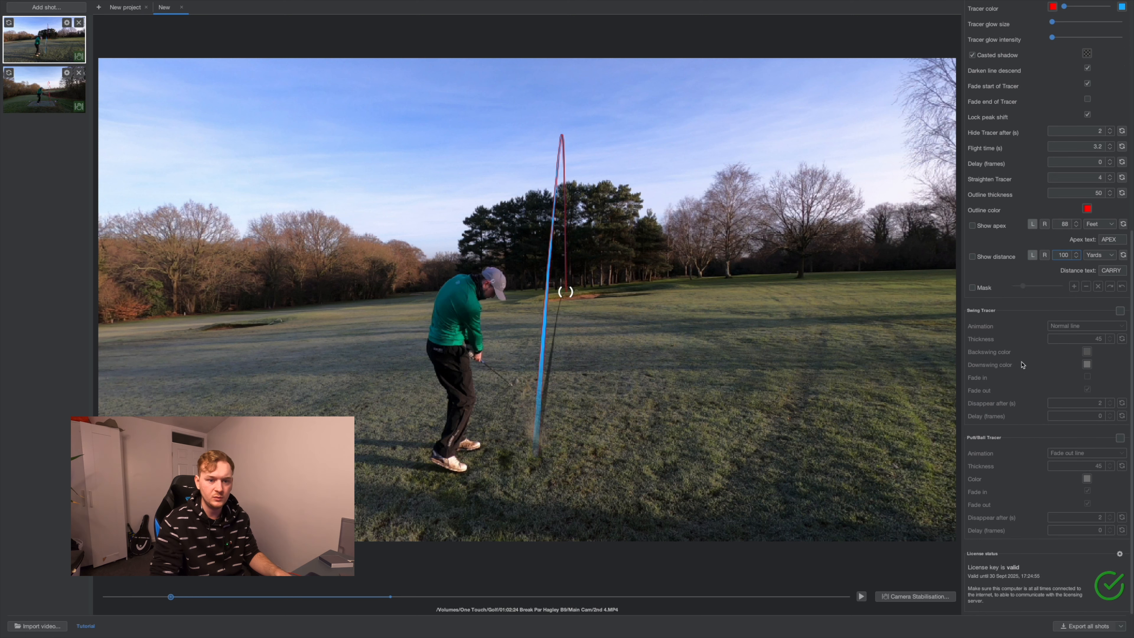
pyautogui.scroll(15, 1023, 364)
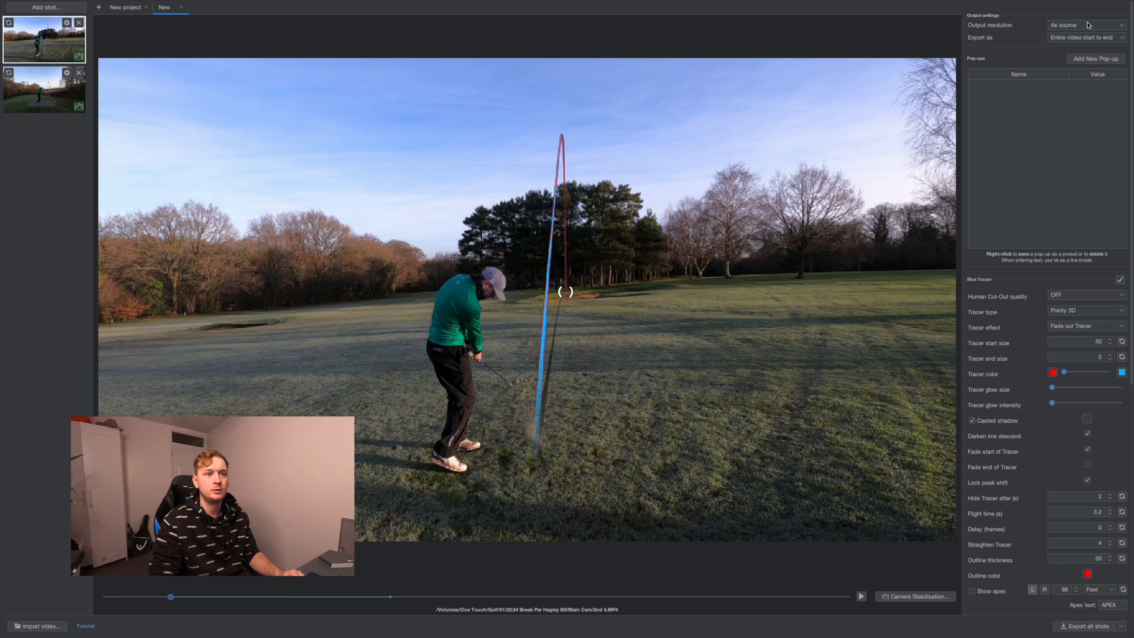
pyautogui.click(1096, 28)
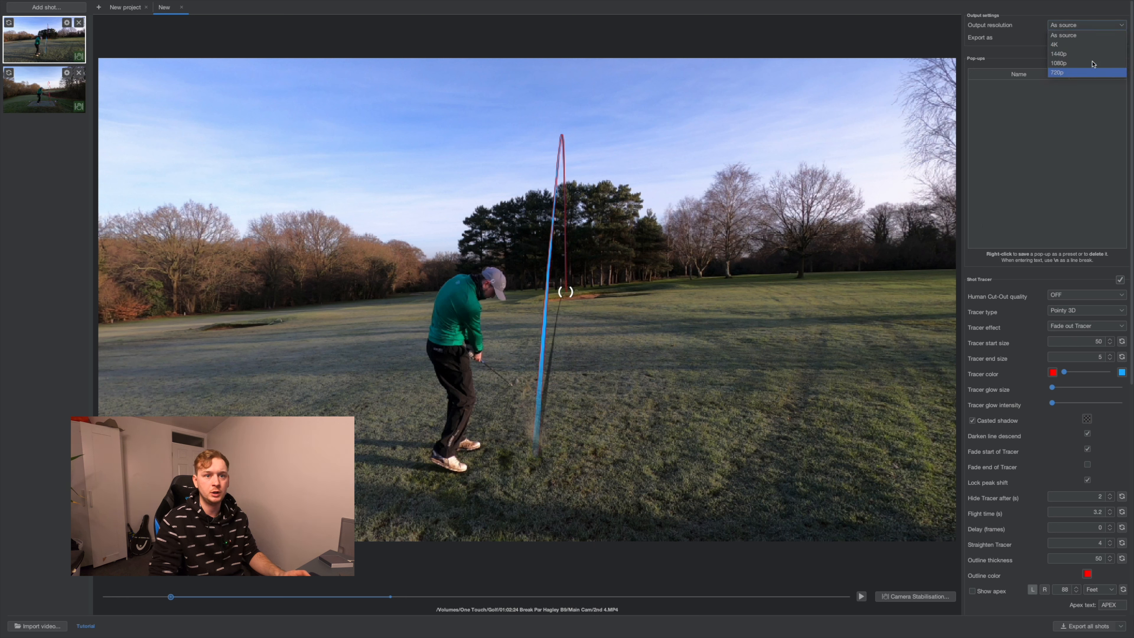
pyautogui.click(1080, 36)
pyautogui.click(1060, 24)
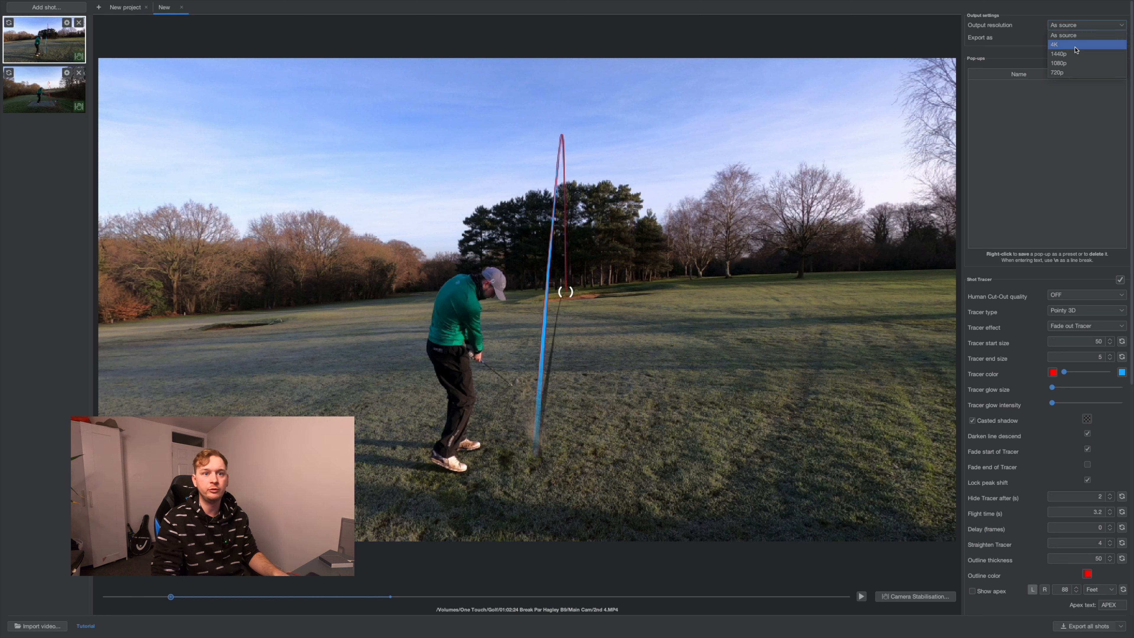
pyautogui.click(1071, 26)
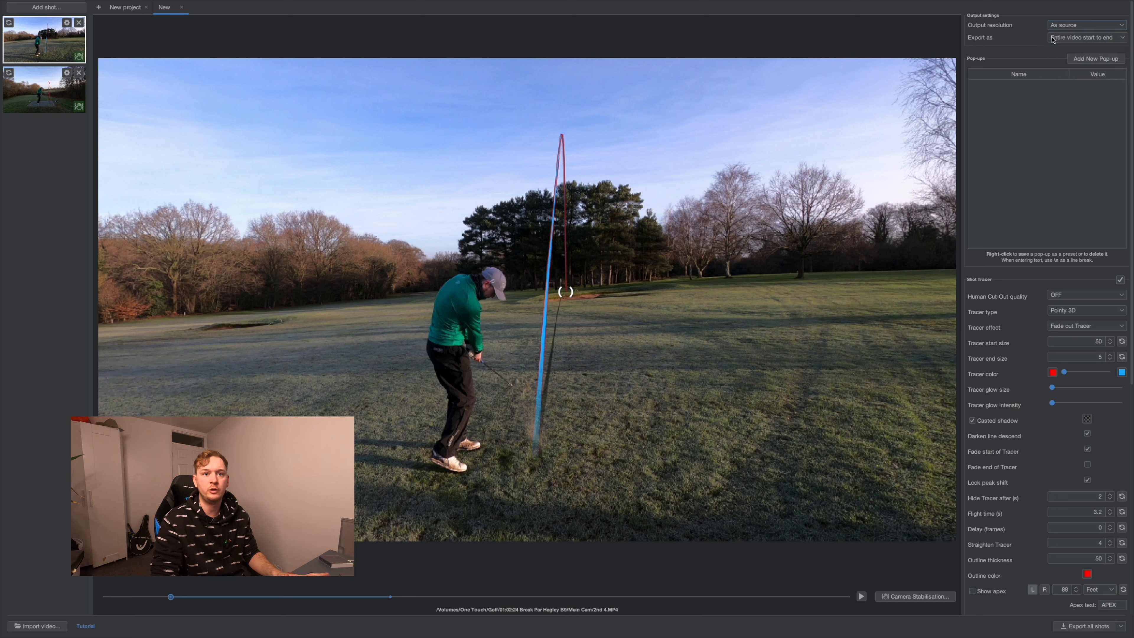
pyautogui.click(1067, 38)
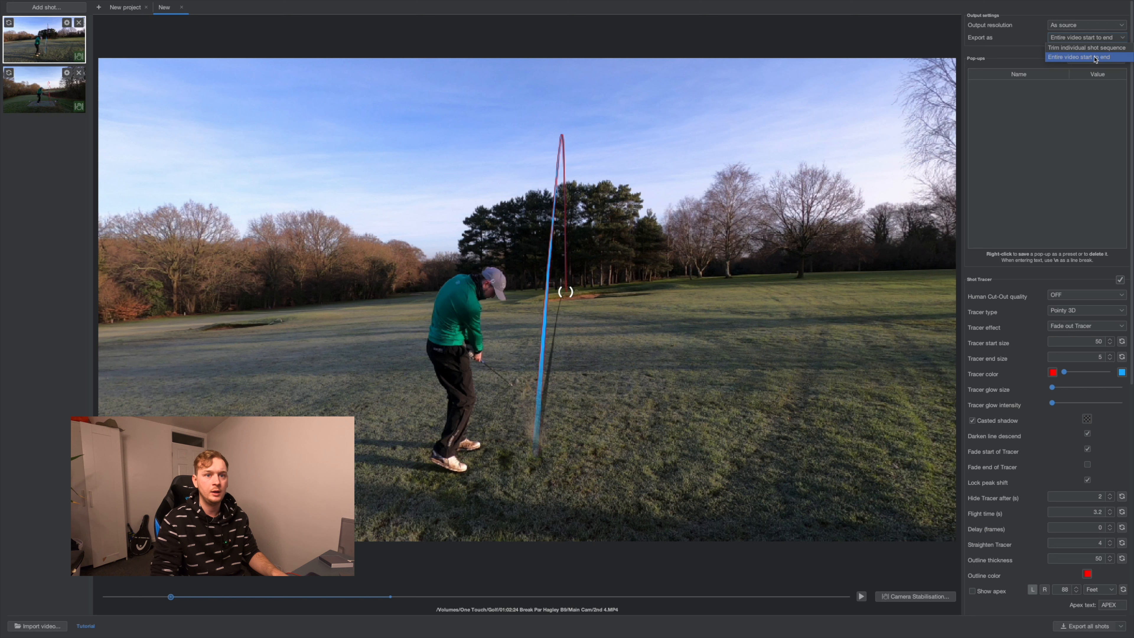
pyautogui.click(1095, 59)
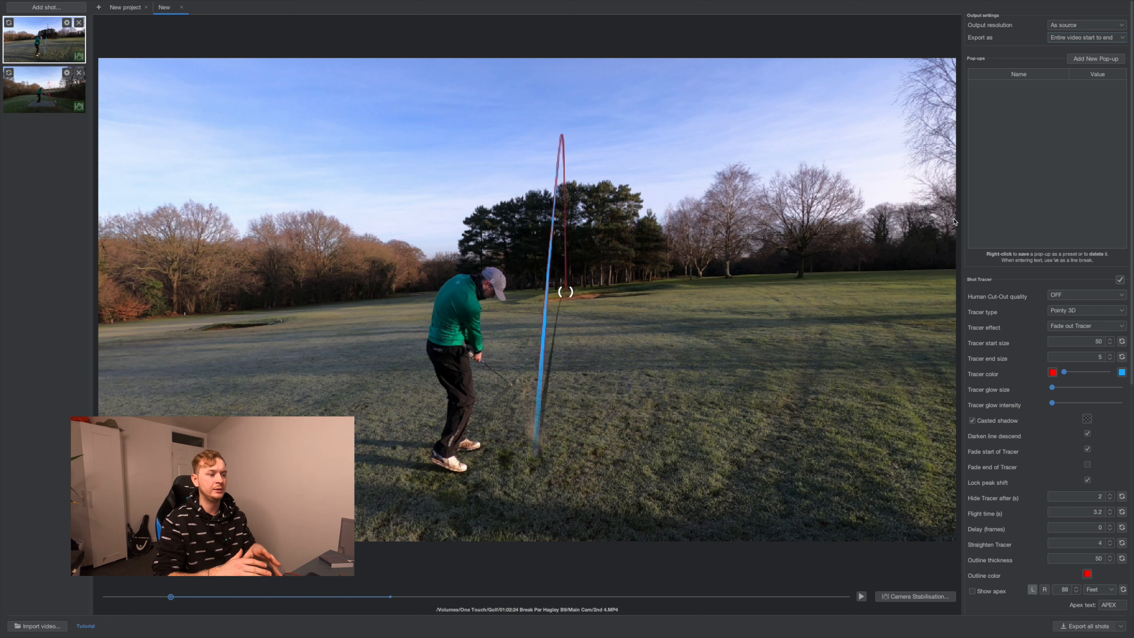
# Export all shots into a new folder named Test inside the Main Cam folder
pyautogui.click(1124, 627)
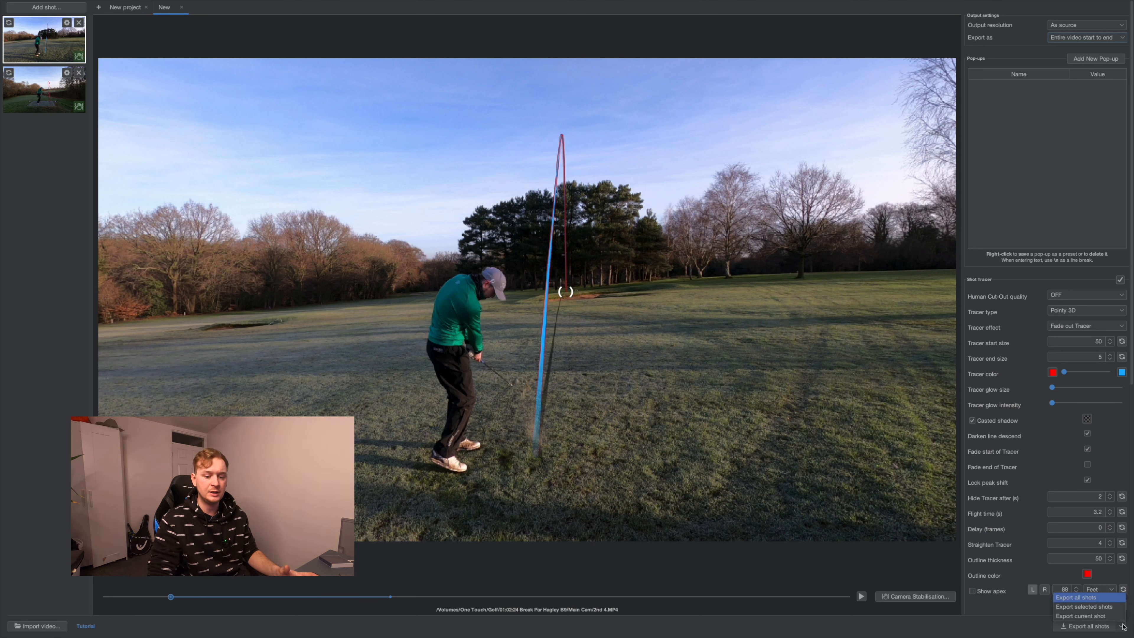
pyautogui.click(1088, 600)
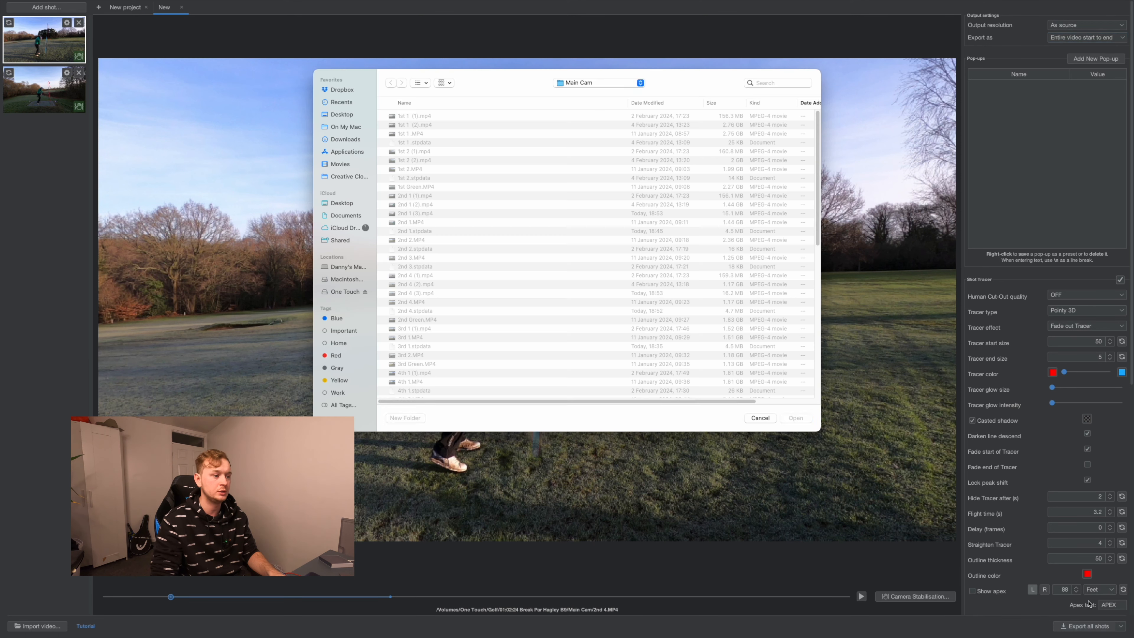
pyautogui.click(408, 419)
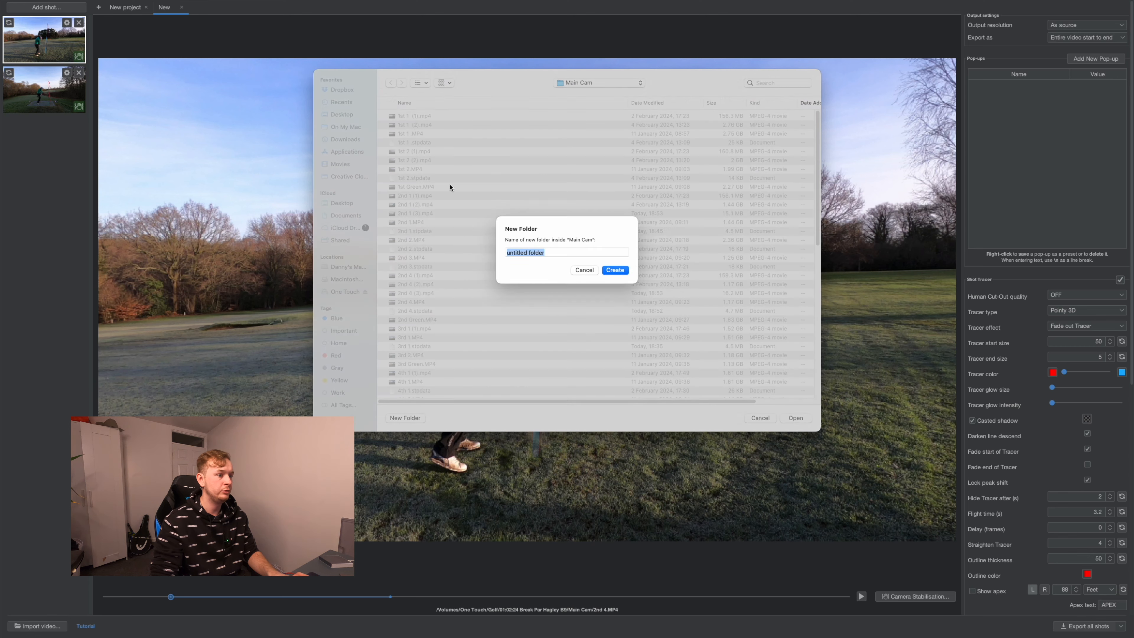
pyautogui.write('Tes')
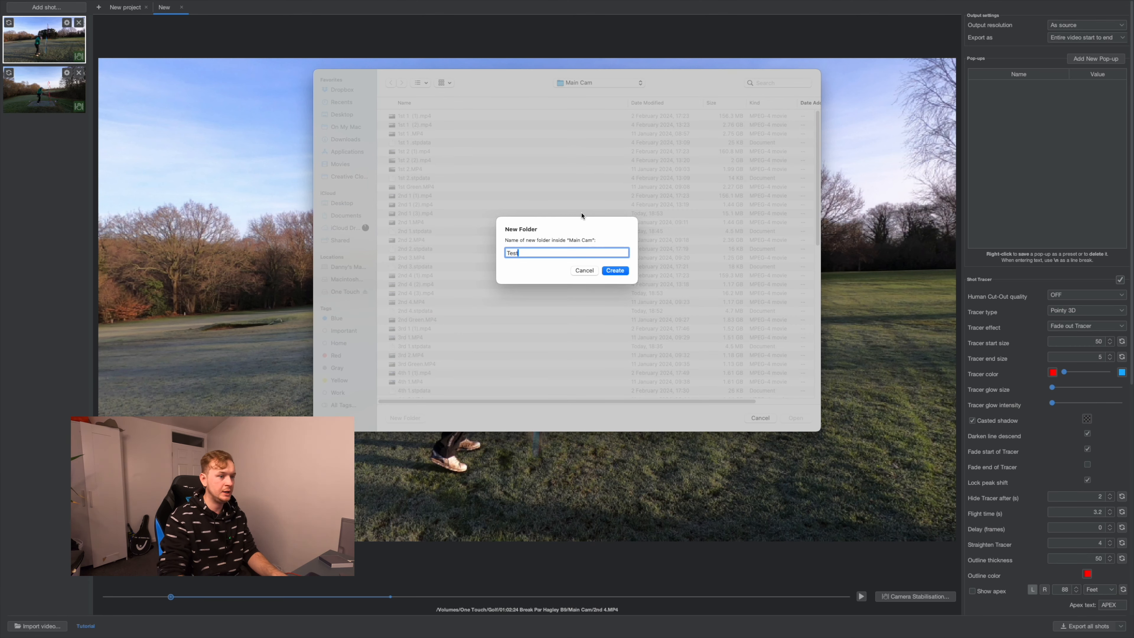
pyautogui.write('t')
pyautogui.click(620, 271)
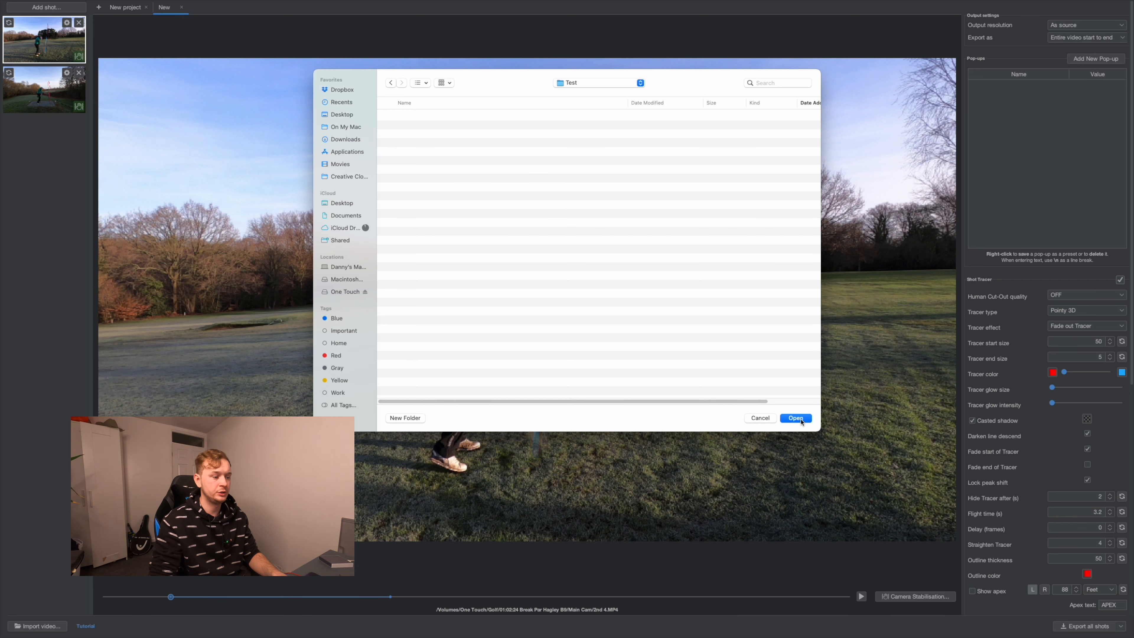
pyautogui.click(800, 421)
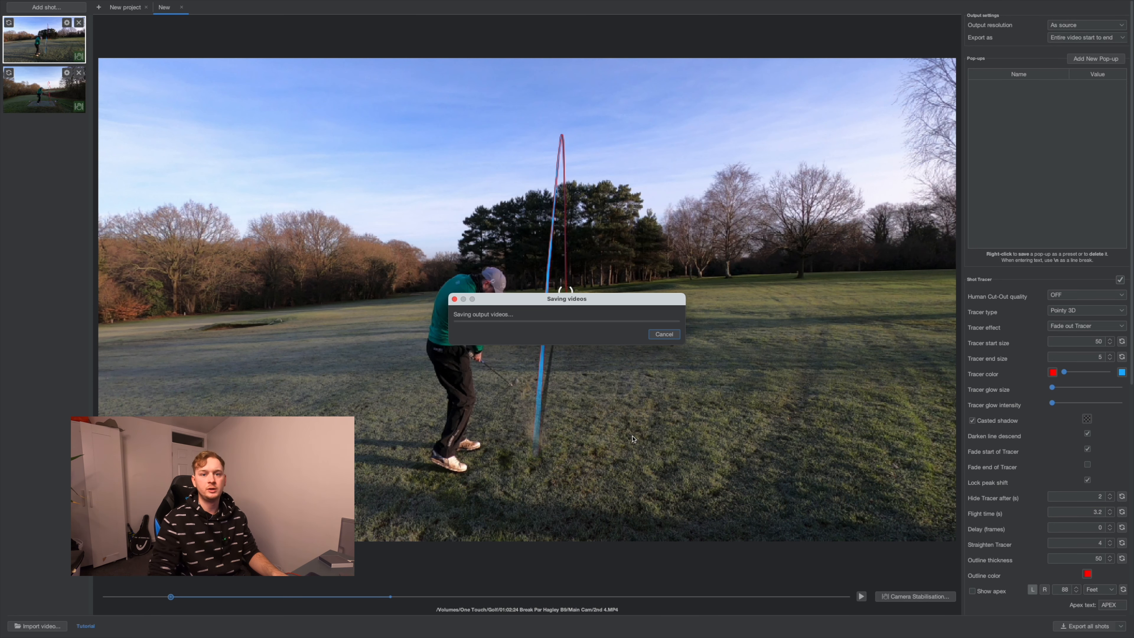